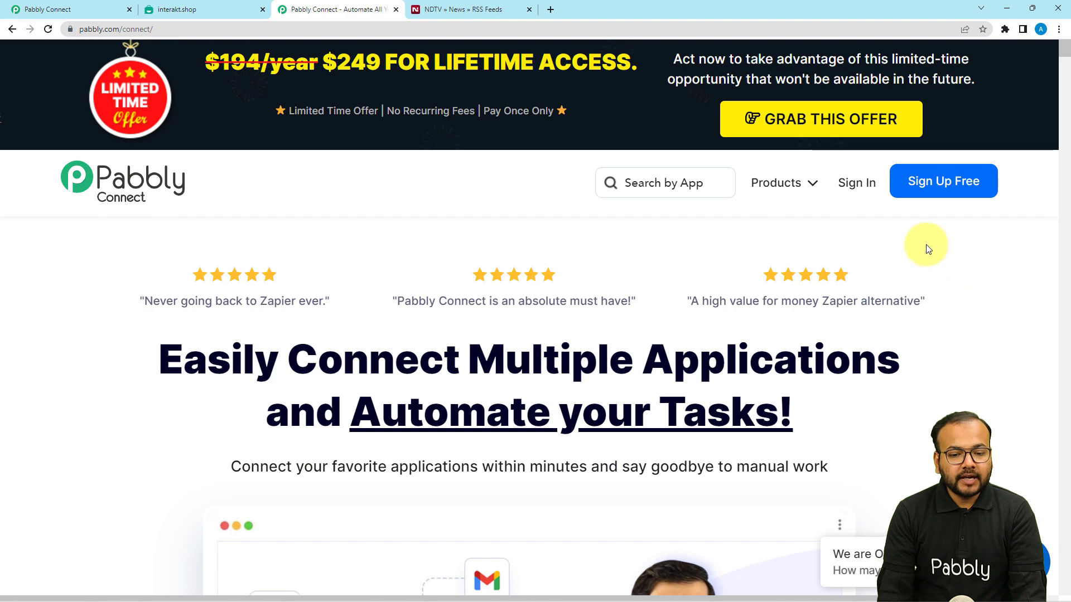
- Switch to the Pabbly Connect dashboard and create a new workflow named "RSS Feeds on WhatsApp"
mouse_move(780, 189)
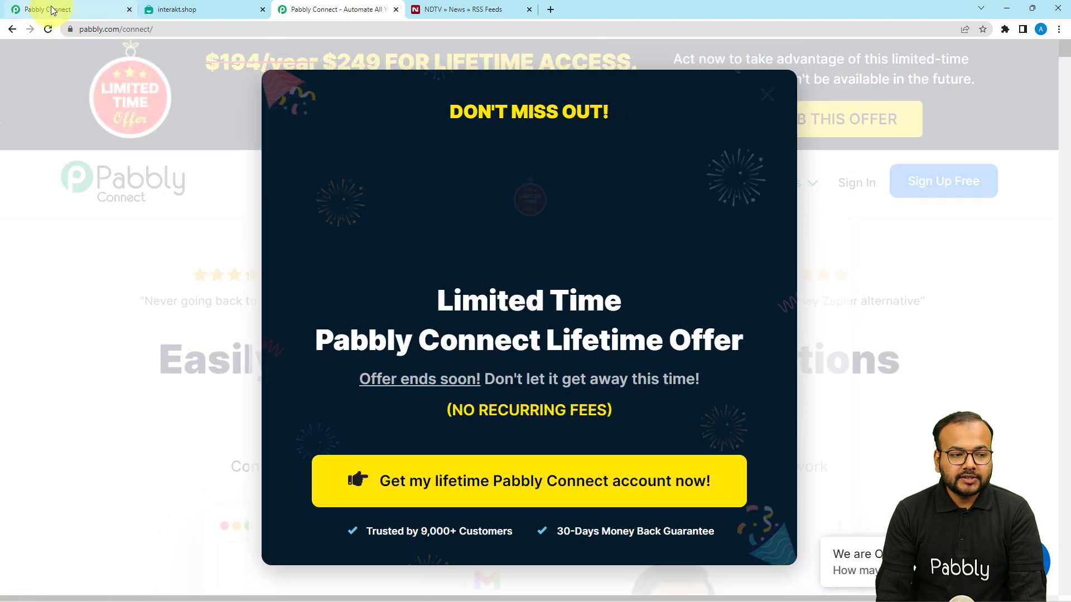
click(53, 10)
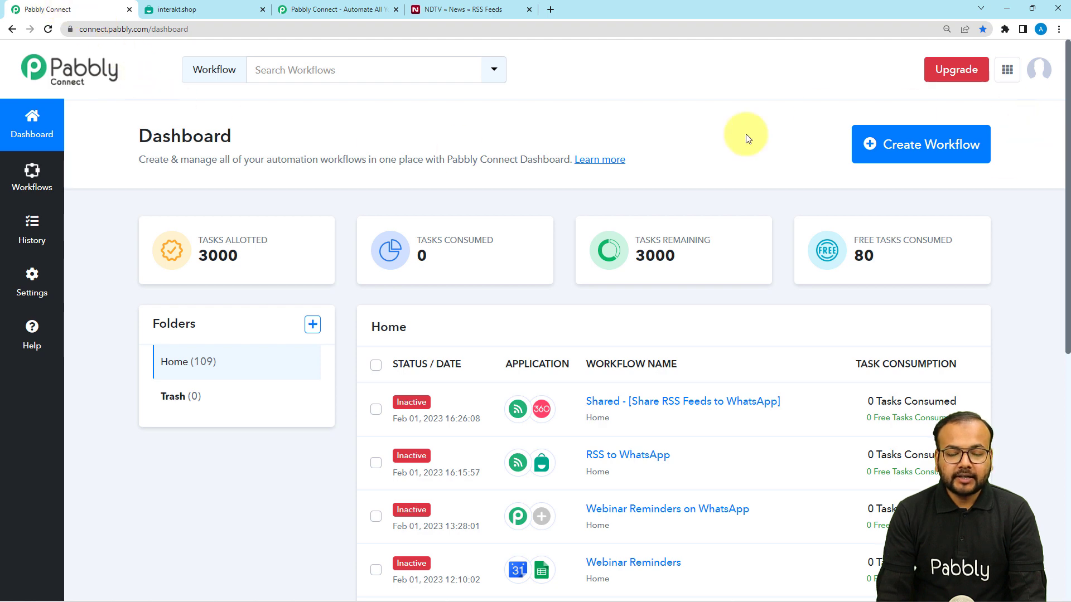
click(917, 146)
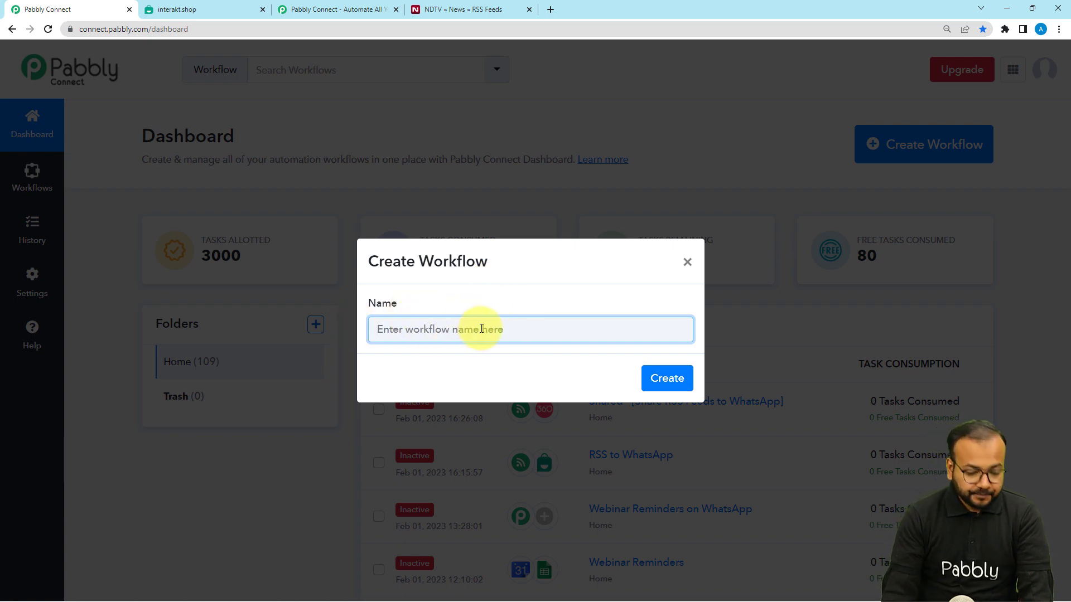
text(RSS Fee)
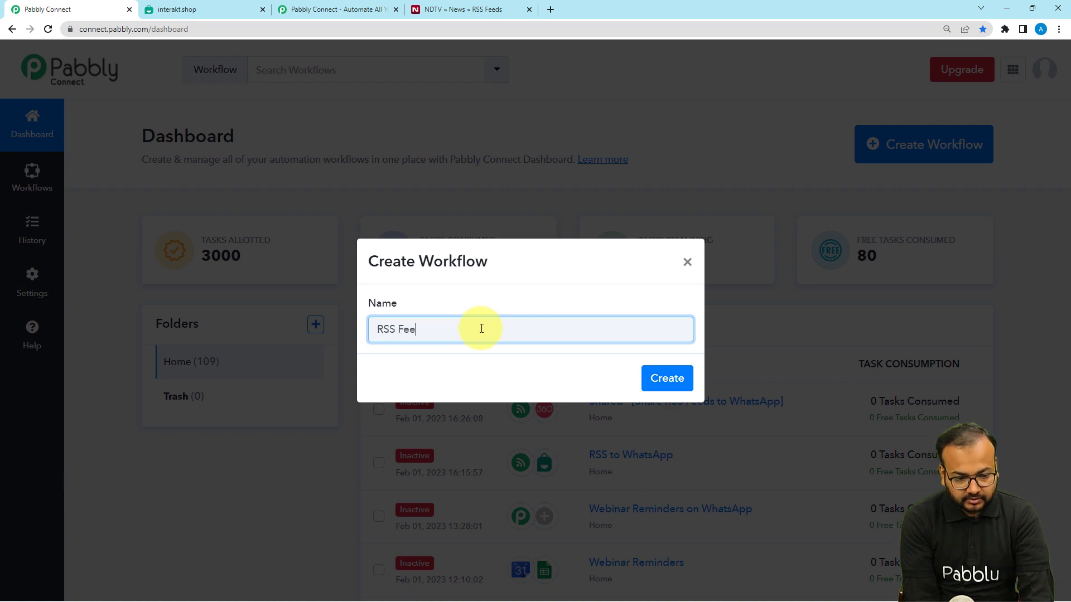
text(ds on WhatsApp)
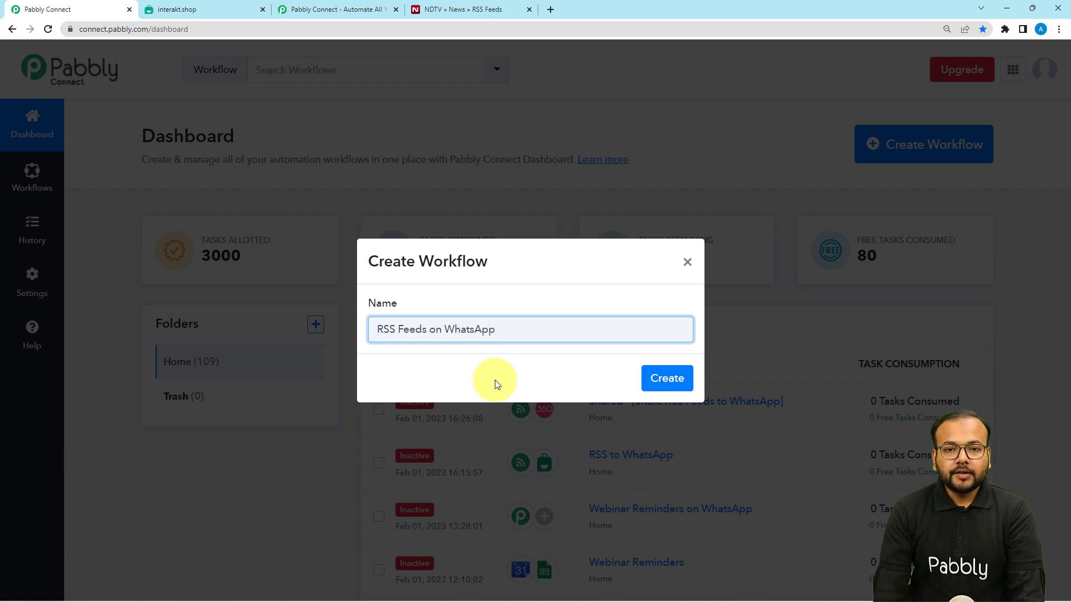
click(667, 380)
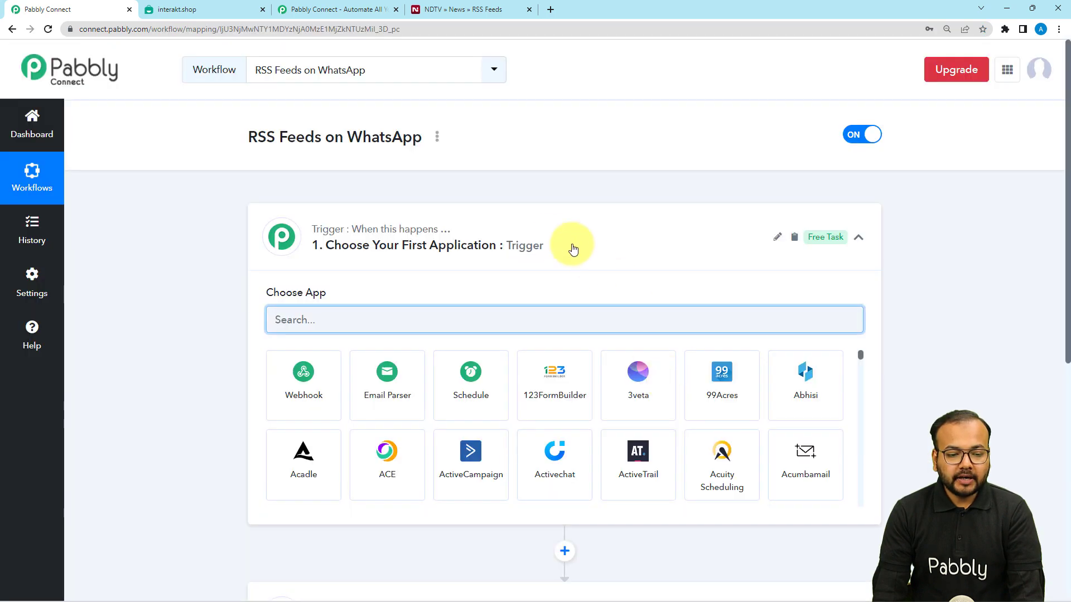
- Find RSS with the search term "rss" and choose it as the workflow's trigger application
click(538, 231)
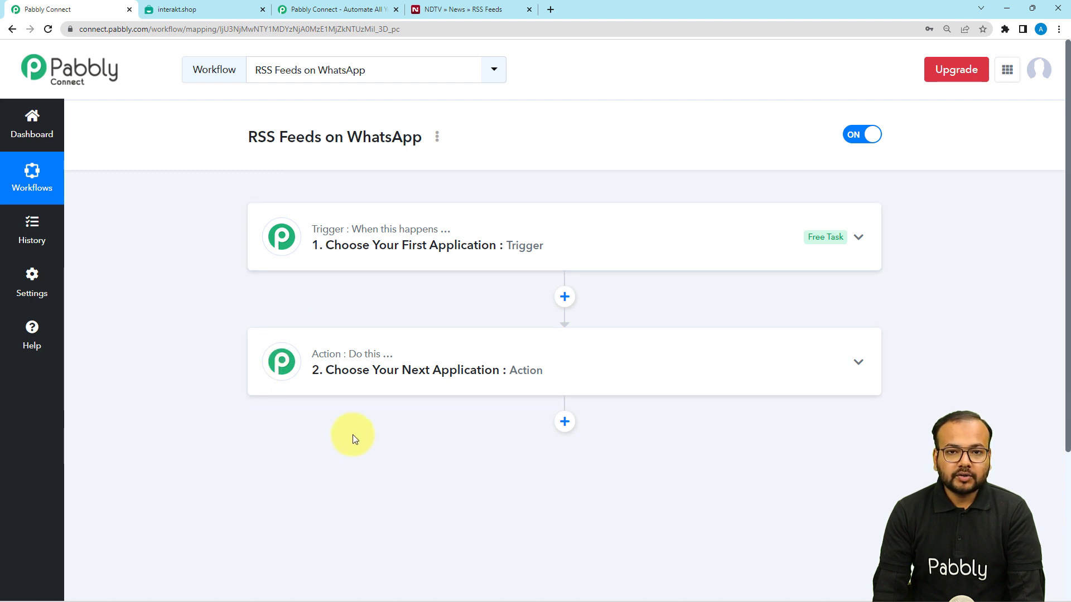
click(353, 246)
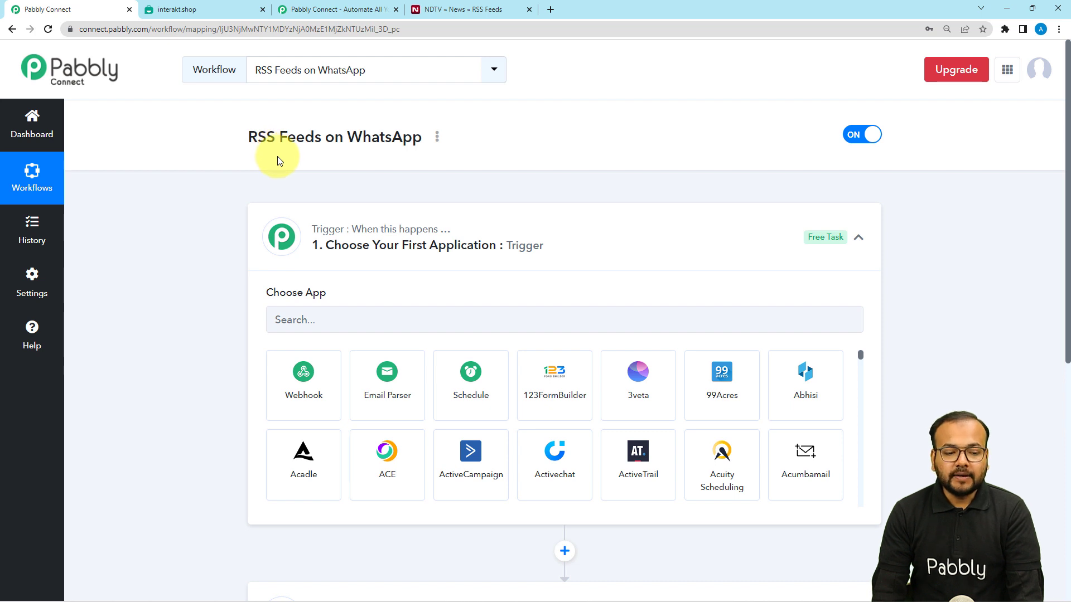
click(330, 318)
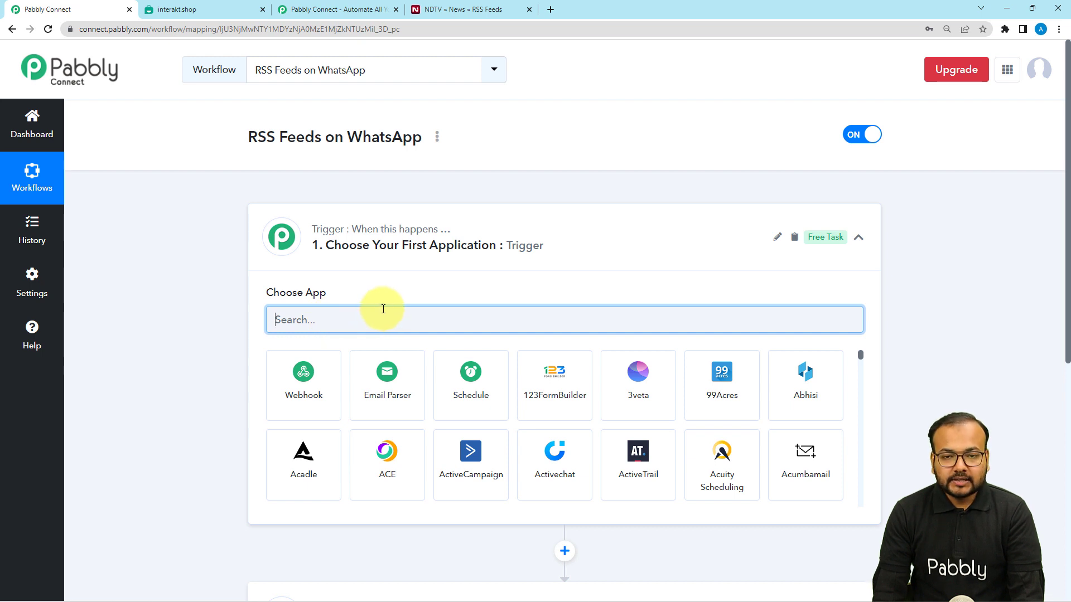
text(rss)
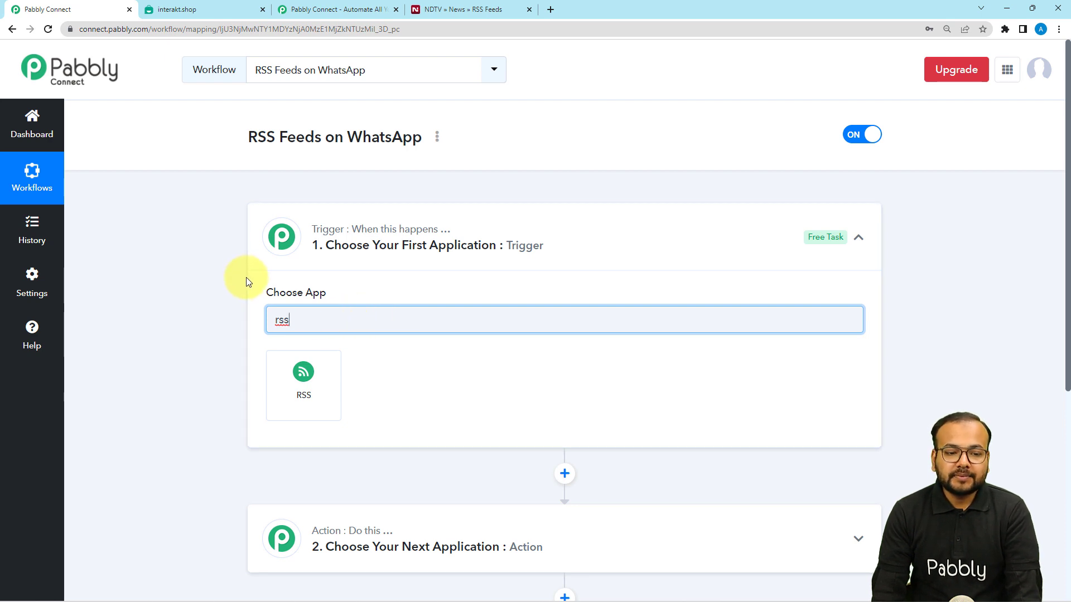
click(292, 410)
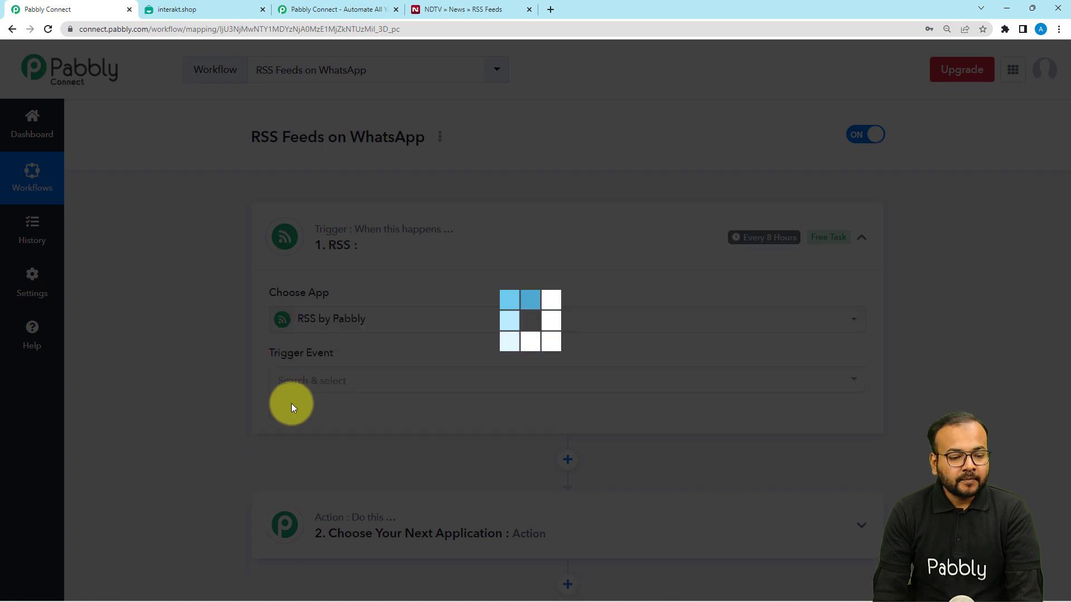
- Set the RSS trigger event to New Item in Feed and connect the application
scroll(296, 390, down, 1)
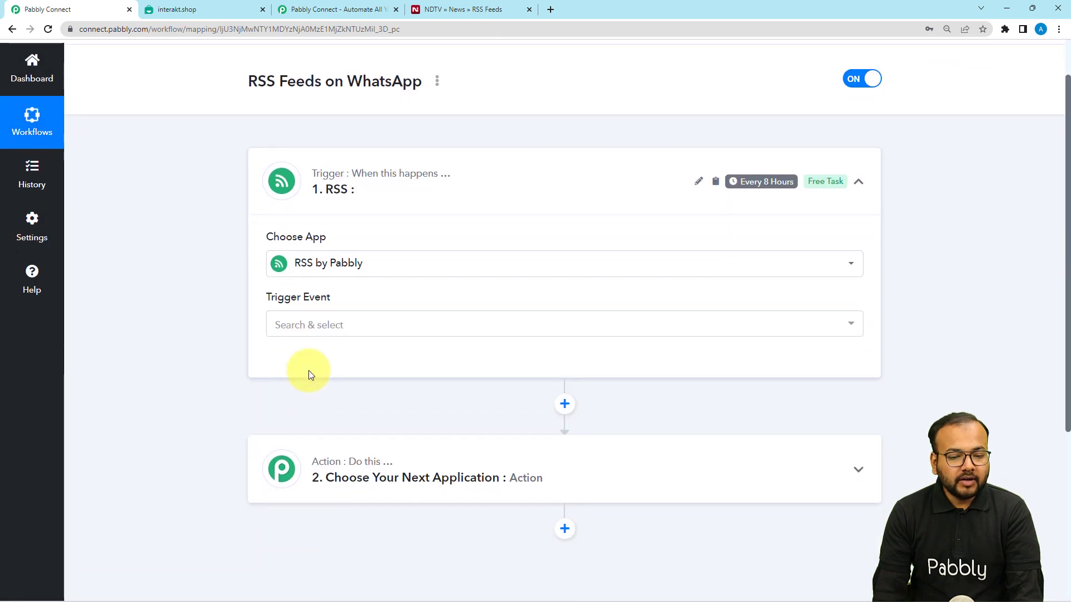
click(317, 333)
click(292, 395)
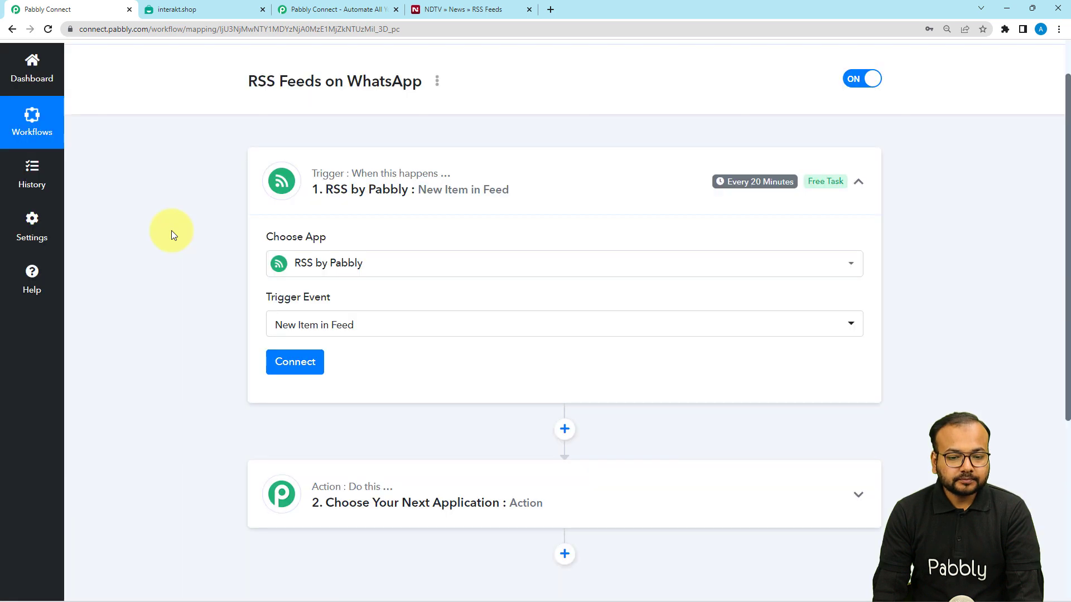
scroll(172, 231, down, 2)
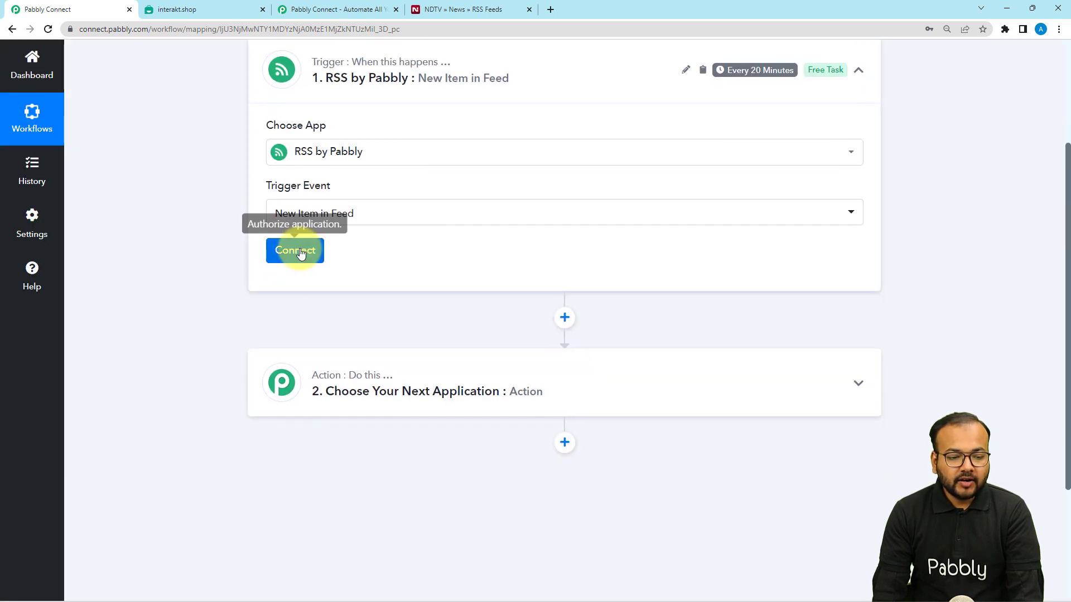
click(298, 252)
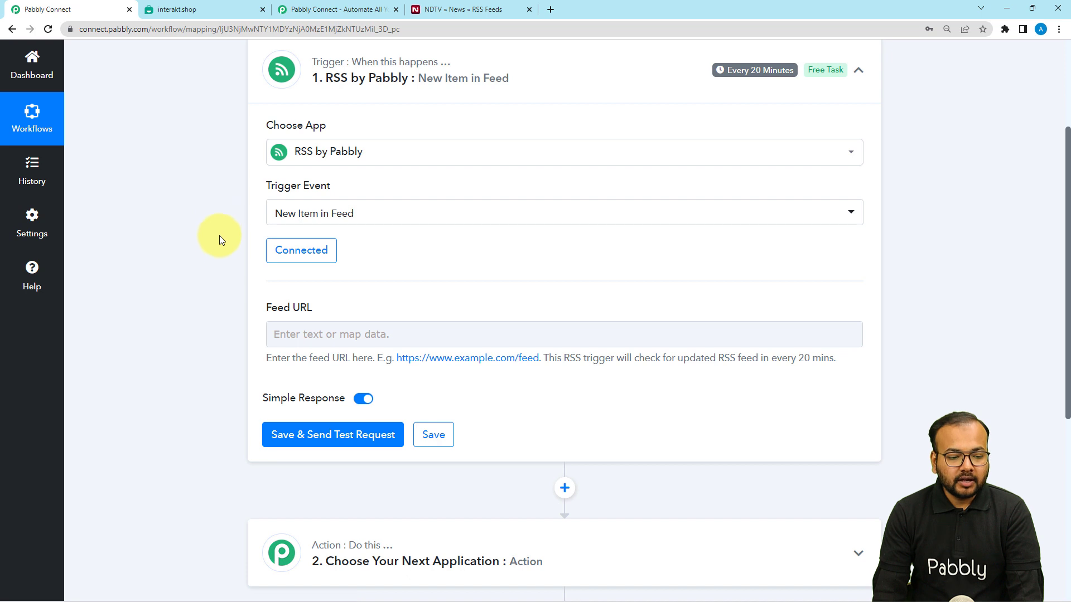
scroll(219, 240, up, 1)
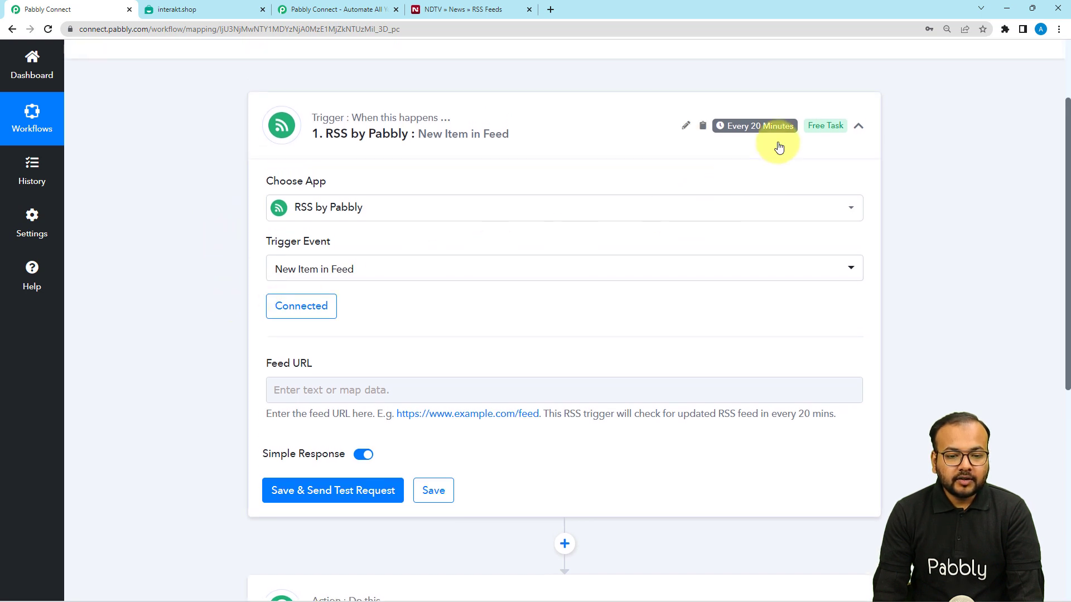
mouse_move(731, 137)
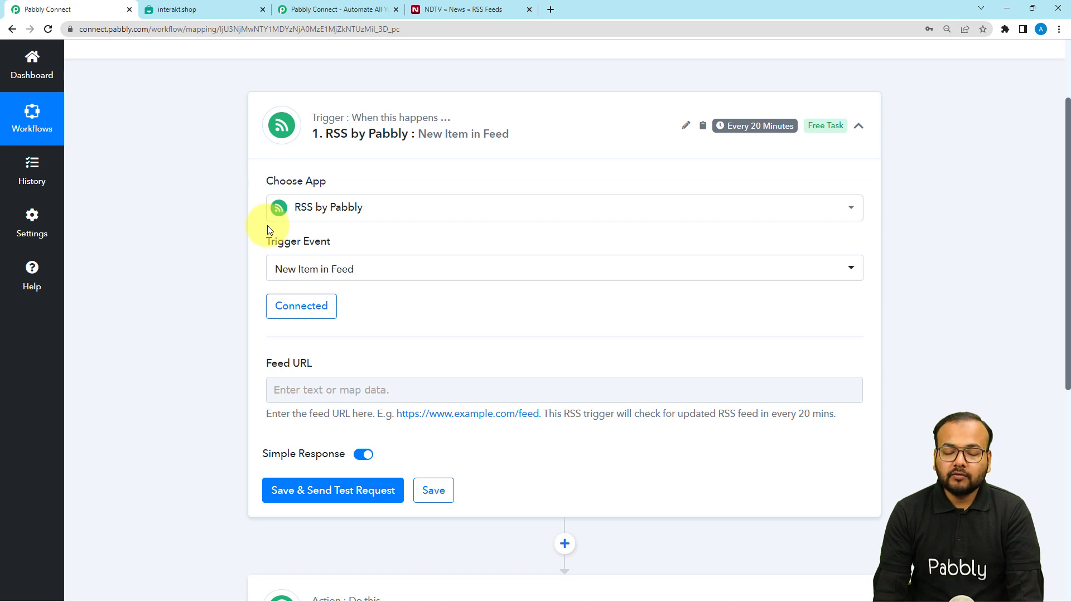
- Copy the Business feed's link address from the NDTV RSS page and paste it as the trigger's Feed URL in Pabbly Connect
scroll(266, 226, down, 2)
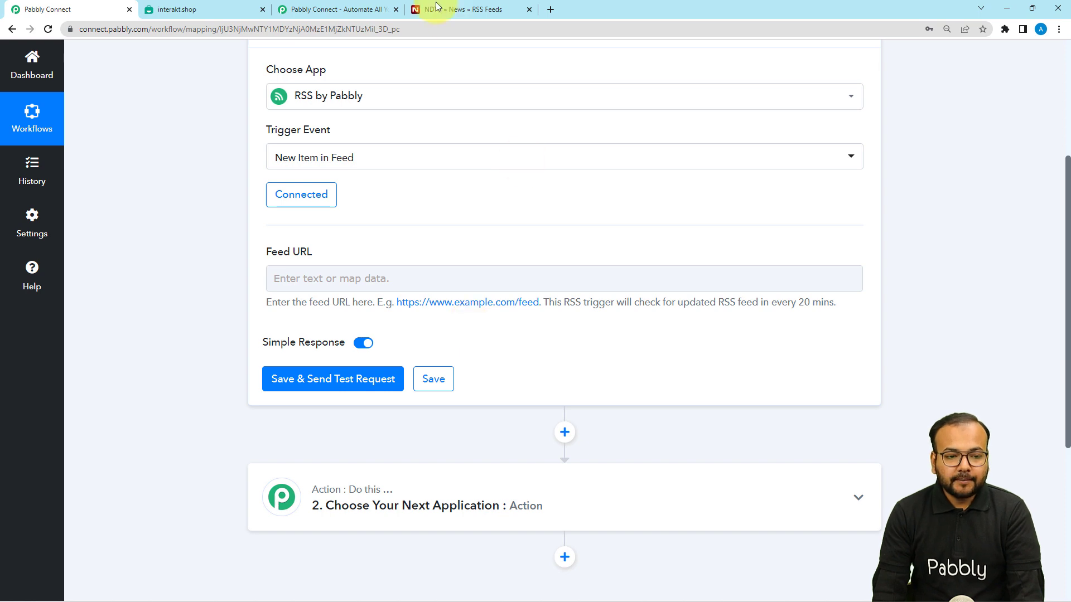
click(456, 9)
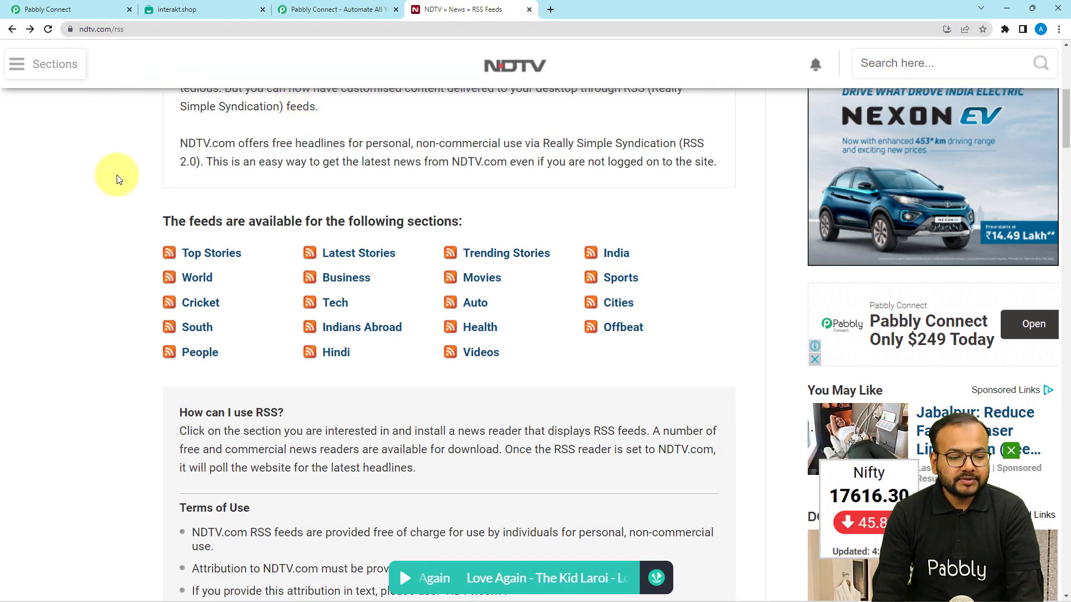
right_click(343, 280)
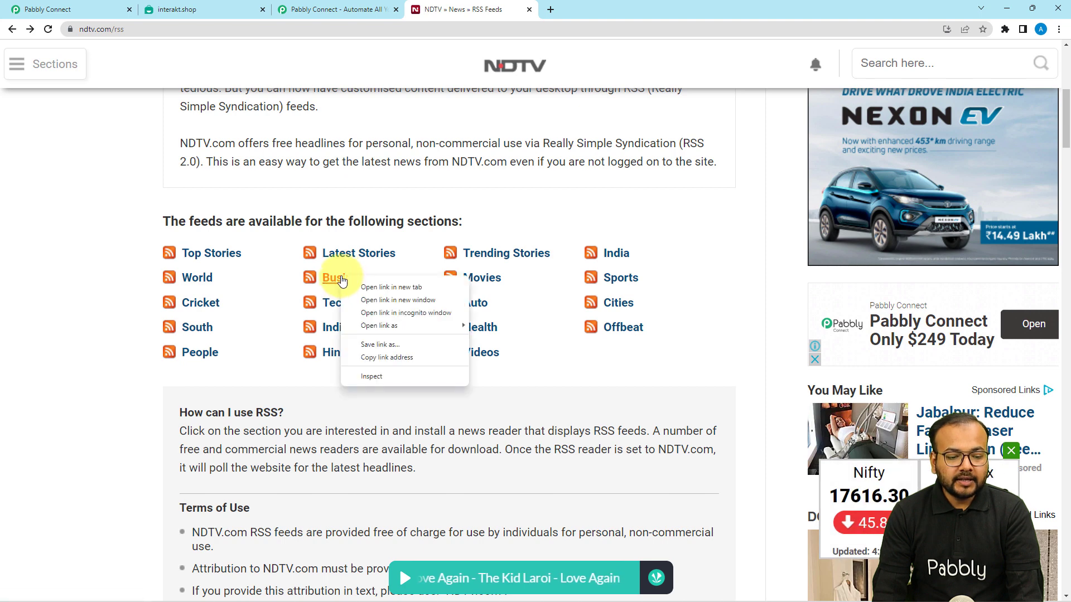
click(375, 356)
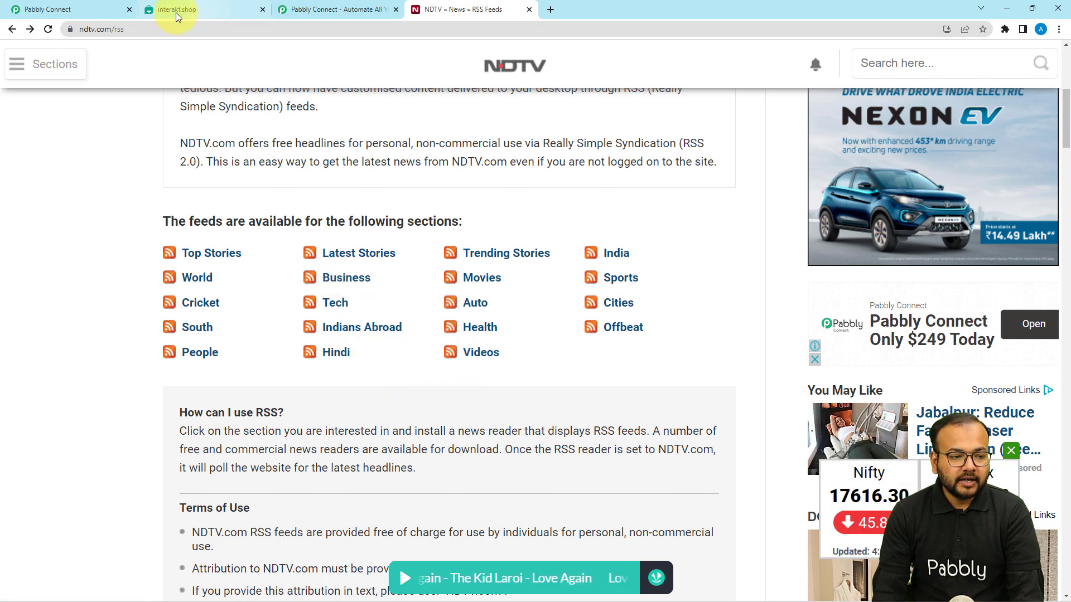
click(61, 9)
click(276, 277)
right_click(285, 277)
click(316, 353)
click(226, 292)
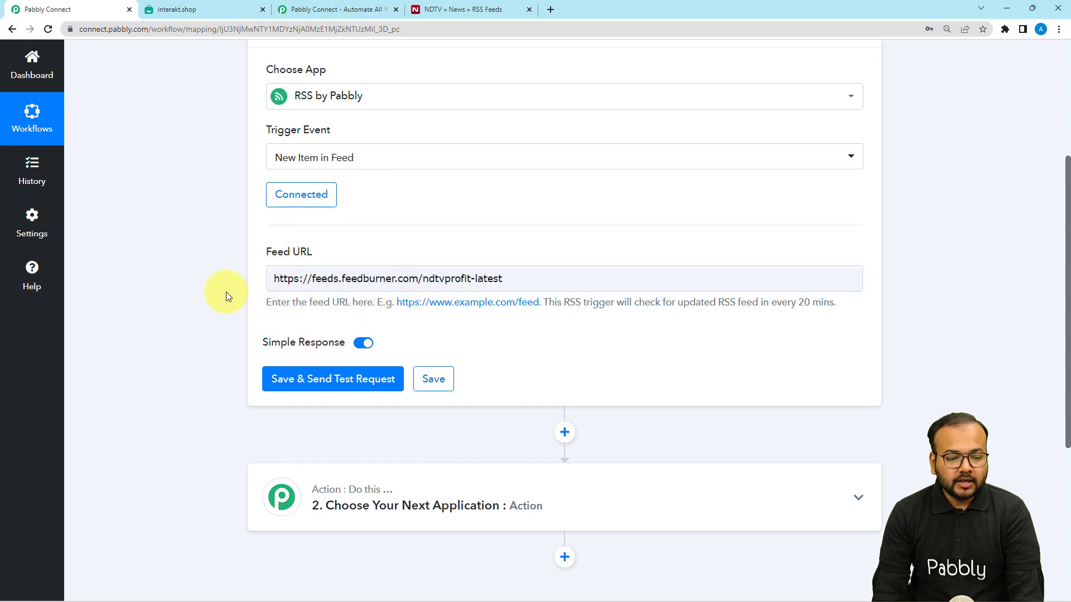
- Save the trigger with a test request and enlarge the Link and Content:encodedSnippet values in the response to read them
click(290, 382)
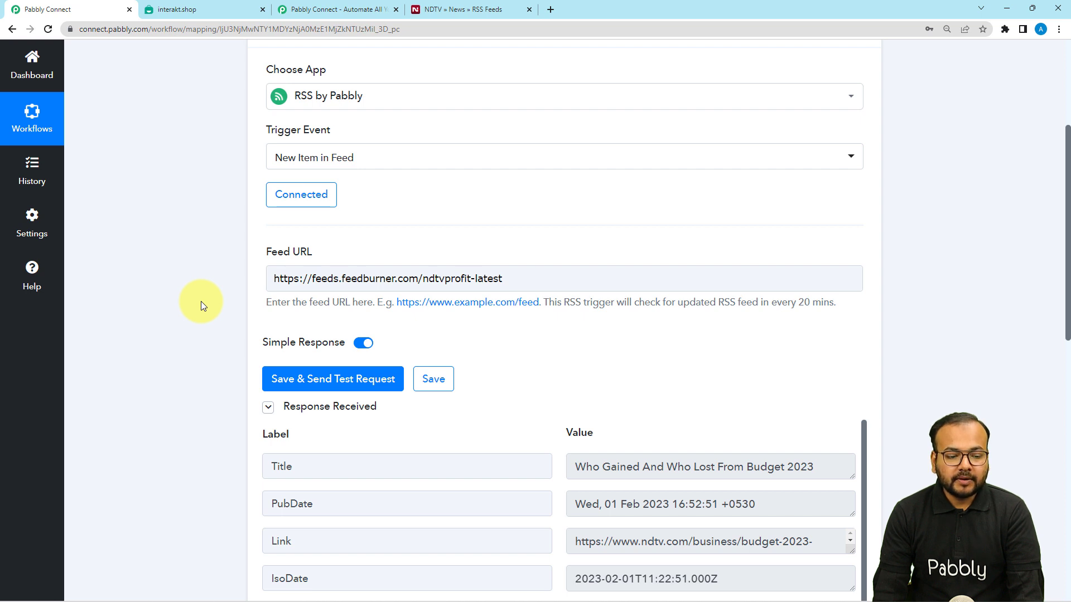
scroll(199, 300, down, 4)
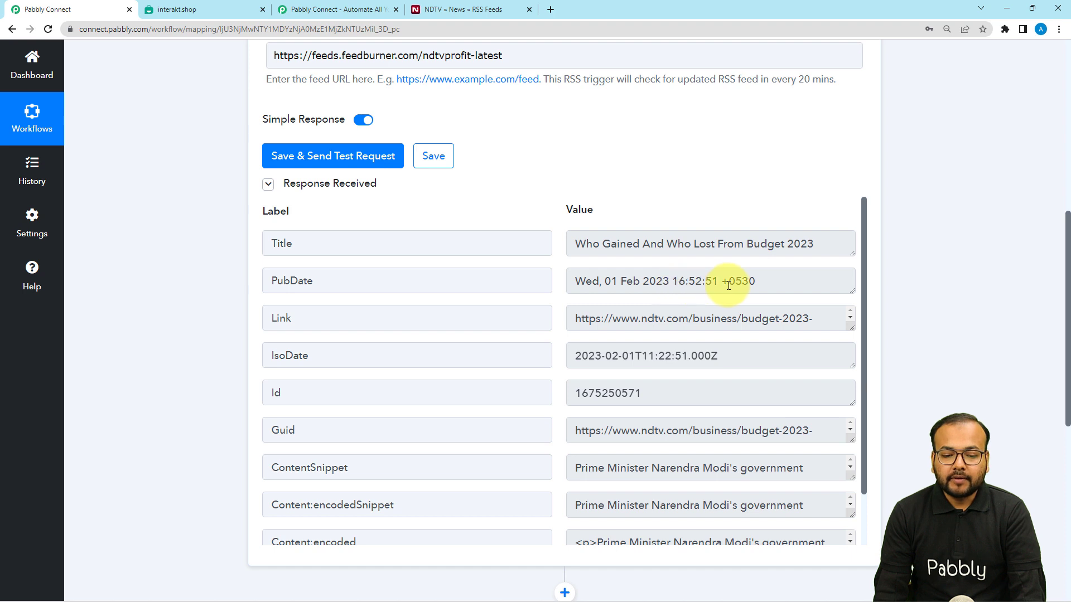
click(853, 328)
drag(851, 326, 848, 370)
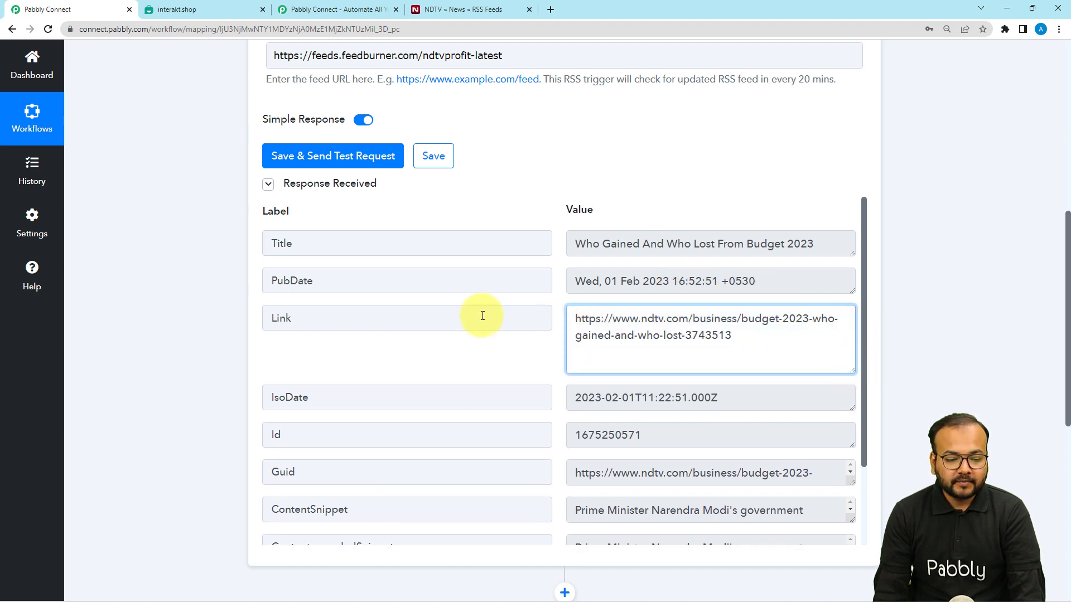
scroll(478, 313, down, 2)
scroll(486, 335, down, 1)
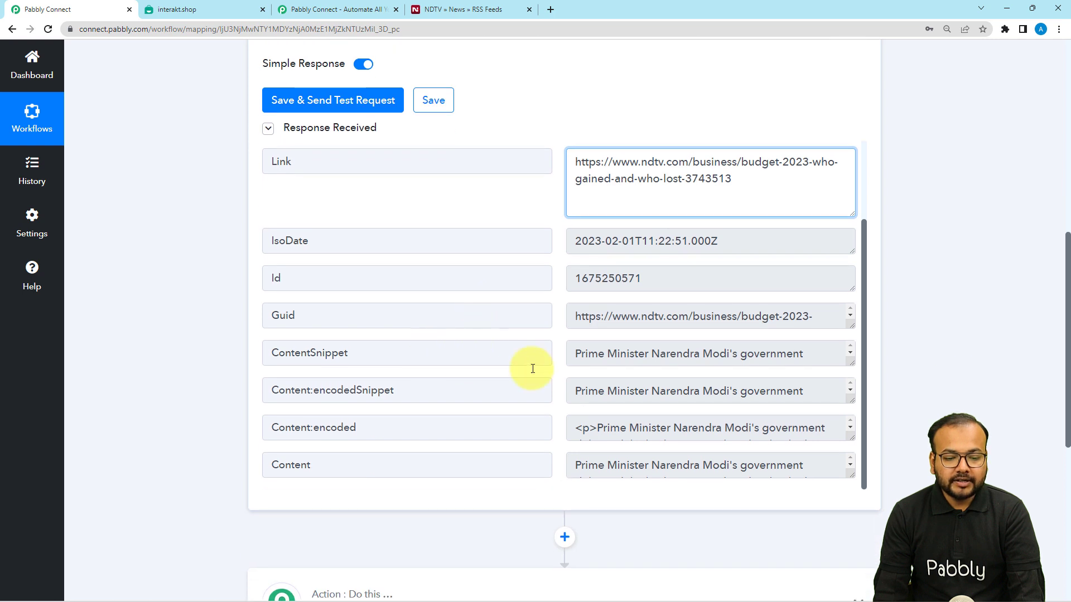
drag(851, 404, 850, 441)
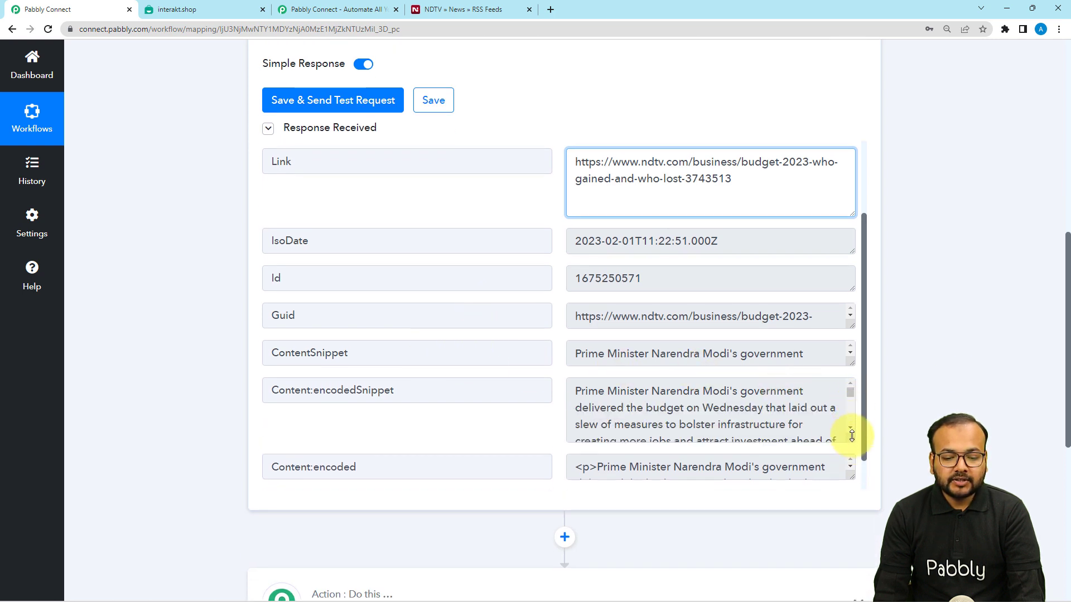
scroll(725, 402, down, 1)
scroll(725, 401, up, 1)
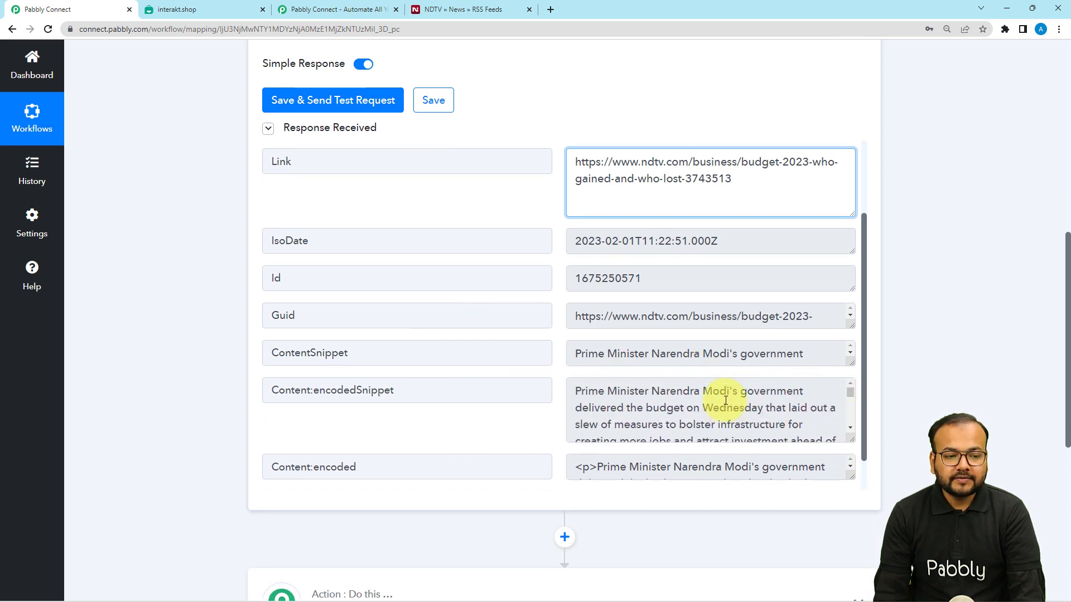
- Open the Business feed from the NDTV page and compare its latest item with the response in Pabbly Connect
click(450, 11)
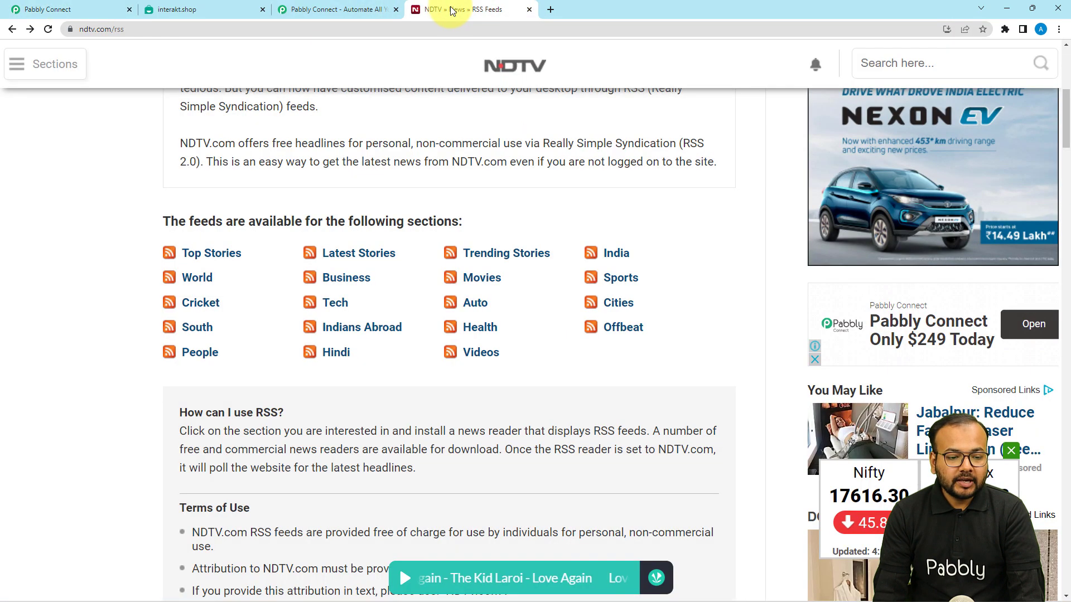
click(333, 285)
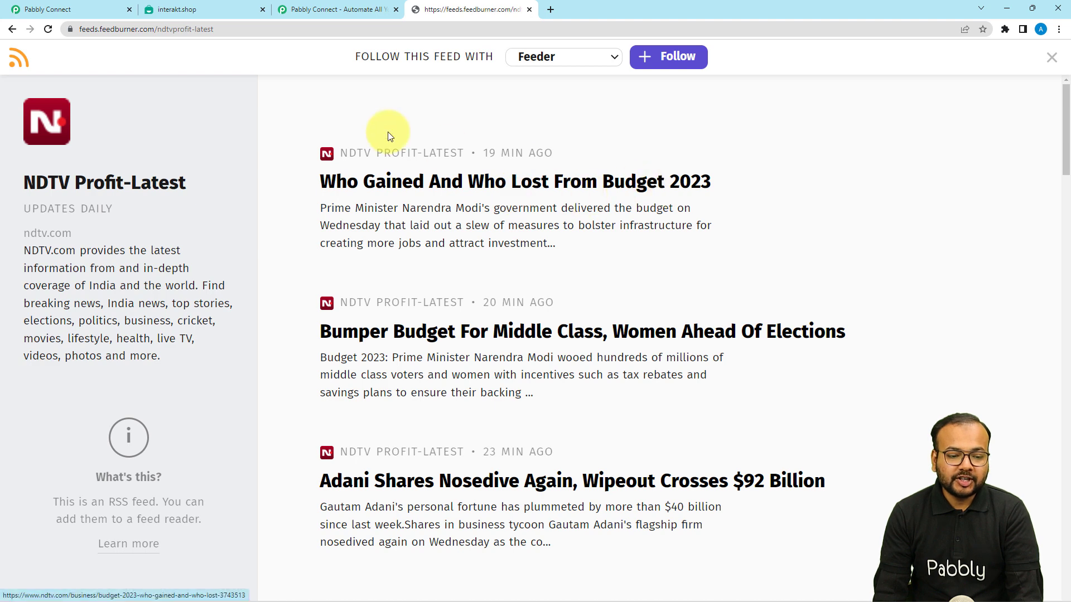
click(79, 11)
scroll(658, 208, up, 2)
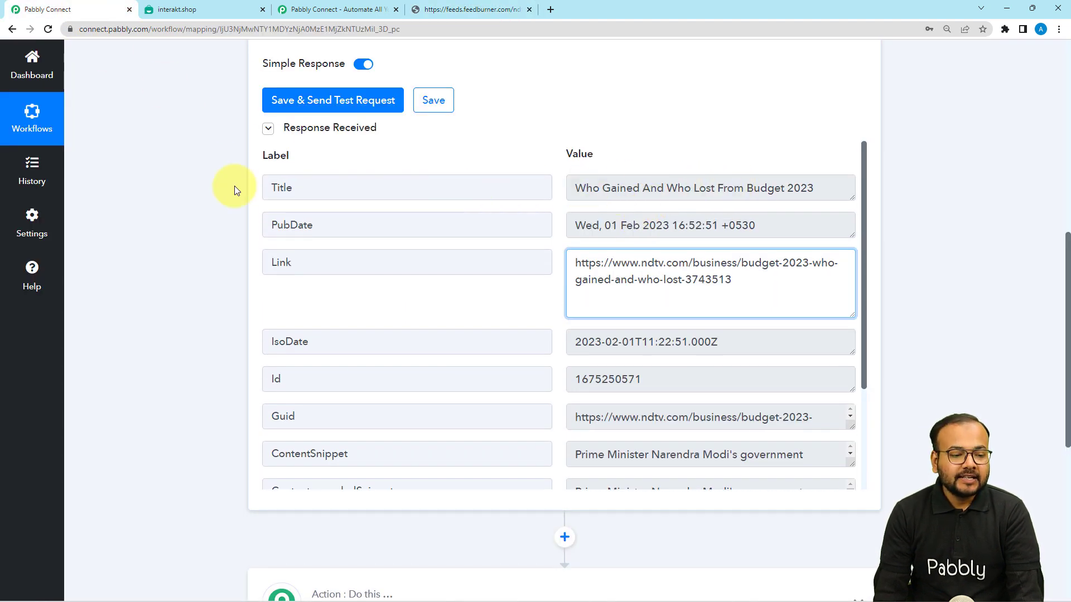
- Expand the workflow's action step, search for "int" and choose Interakt as the action application
scroll(207, 189, down, 6)
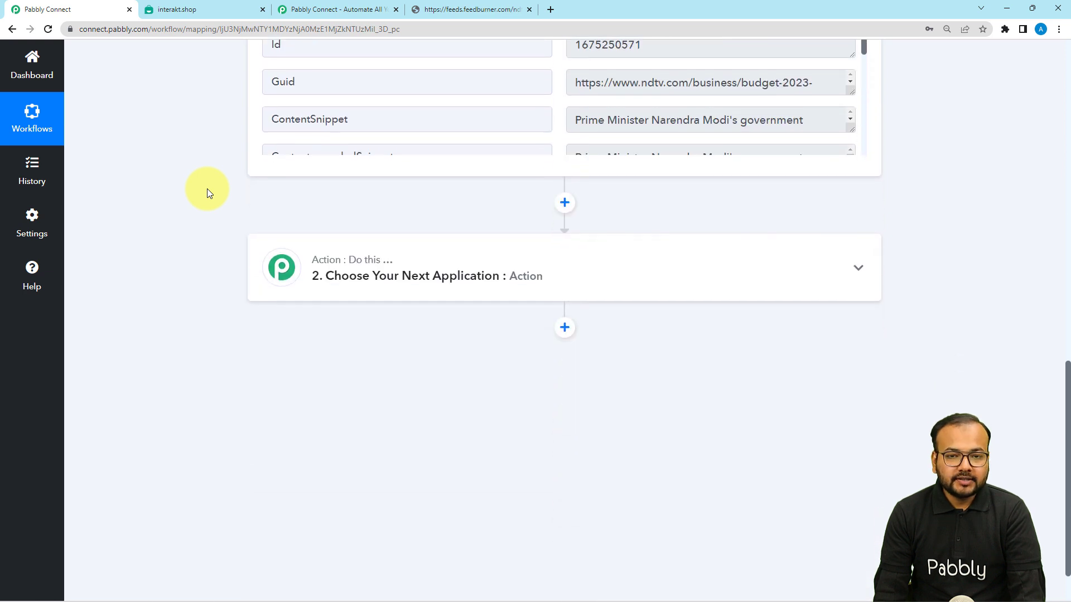
scroll(207, 193, down, 1)
click(346, 221)
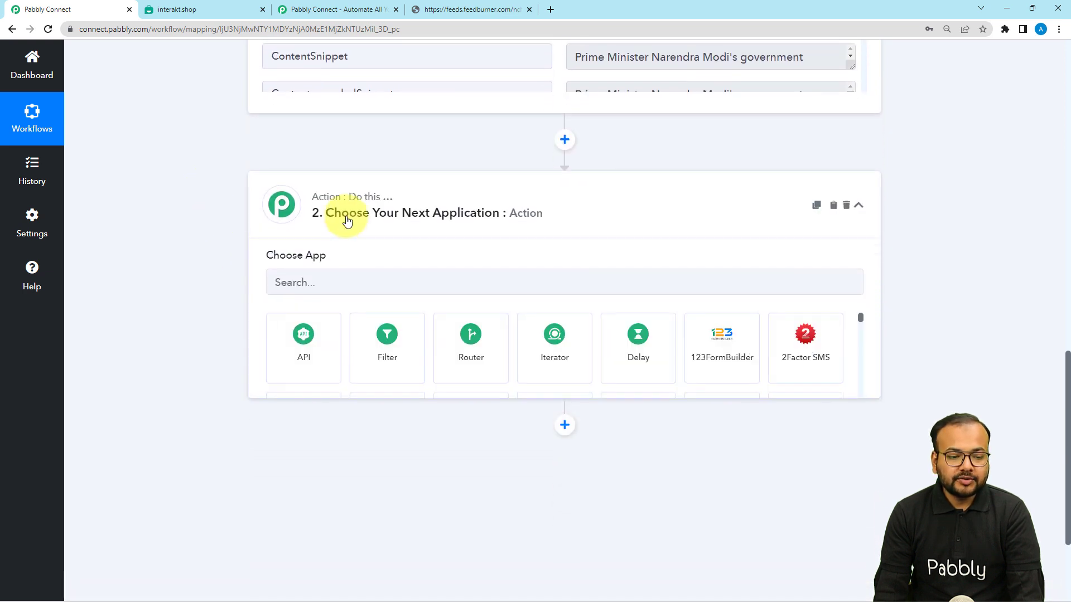
scroll(354, 228, down, 1)
click(358, 231)
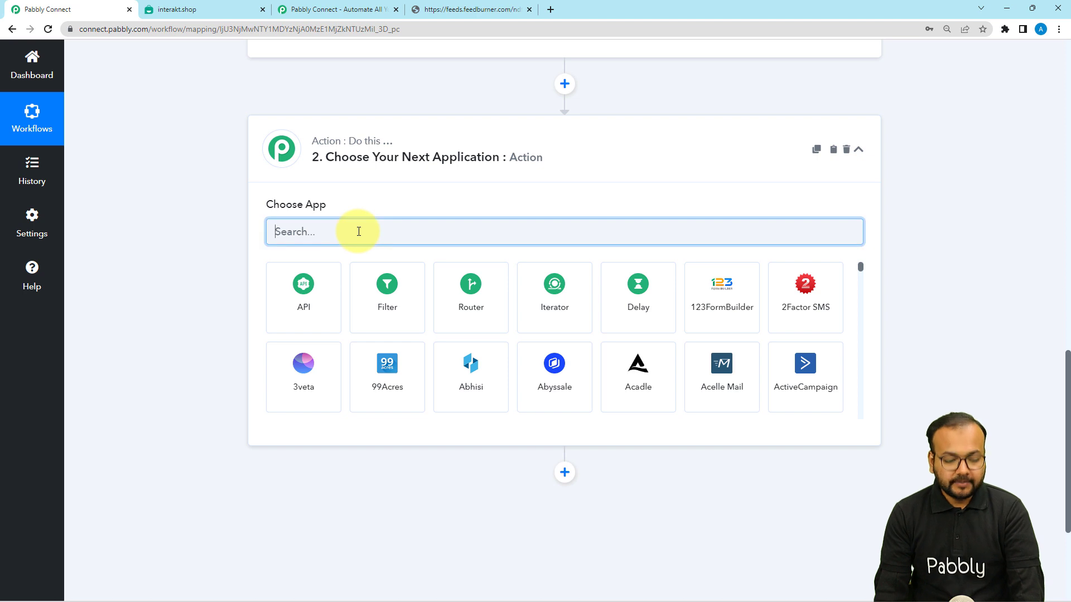
text(int)
click(371, 305)
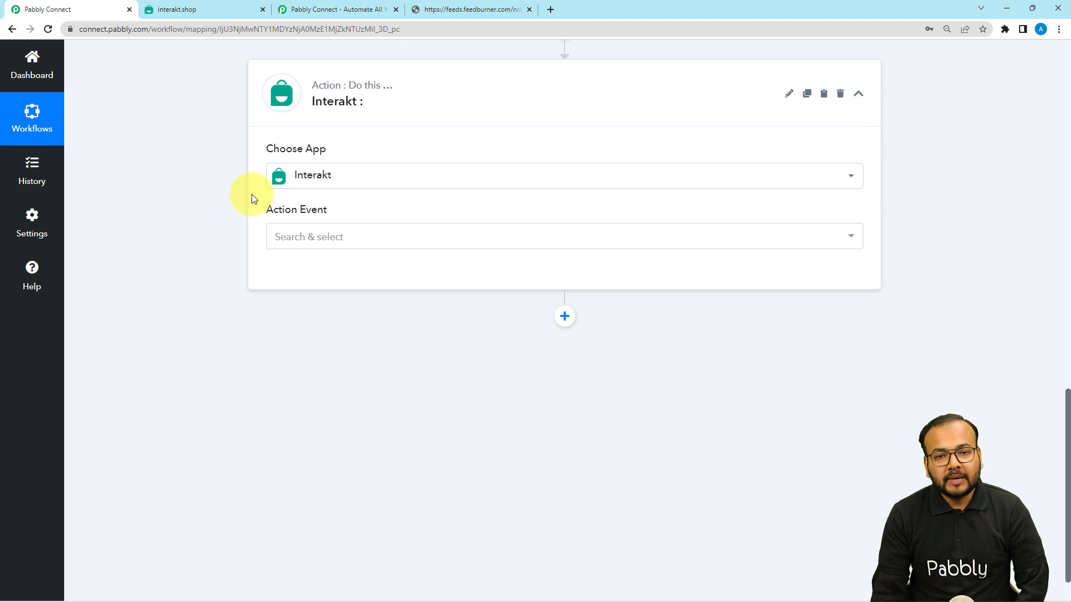
- Set the Interakt action event to Send WhatsApp Template Message and choose to add a new Interakt connection
click(306, 237)
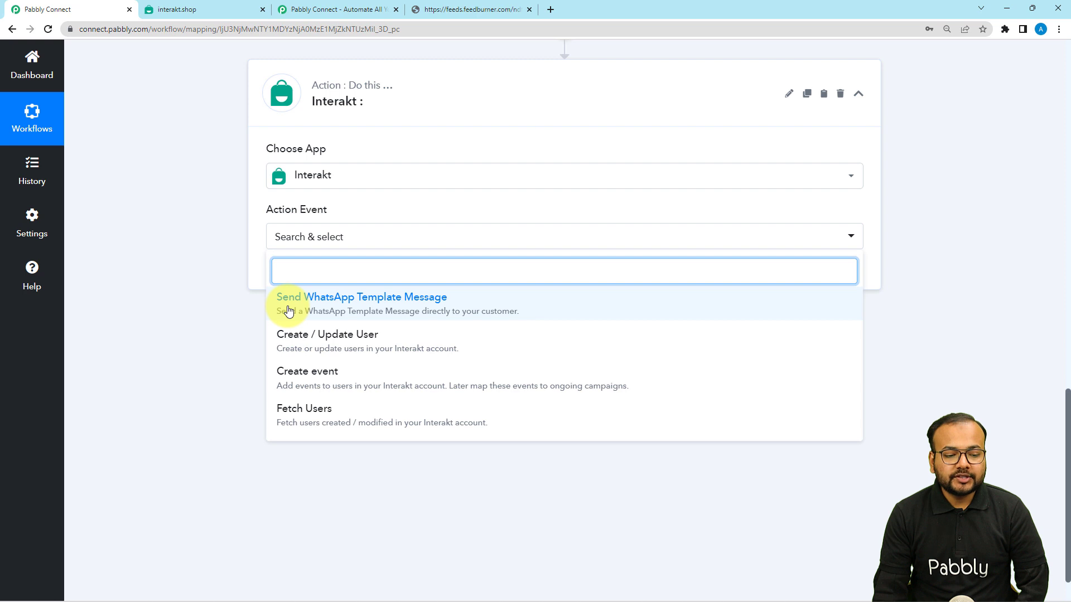
click(434, 311)
click(297, 276)
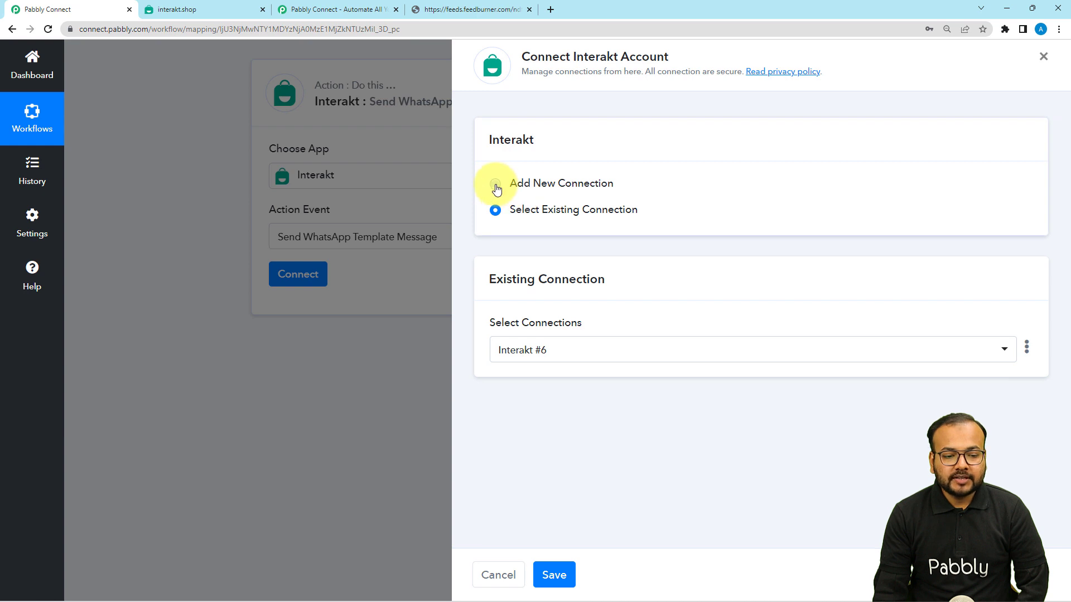
click(495, 184)
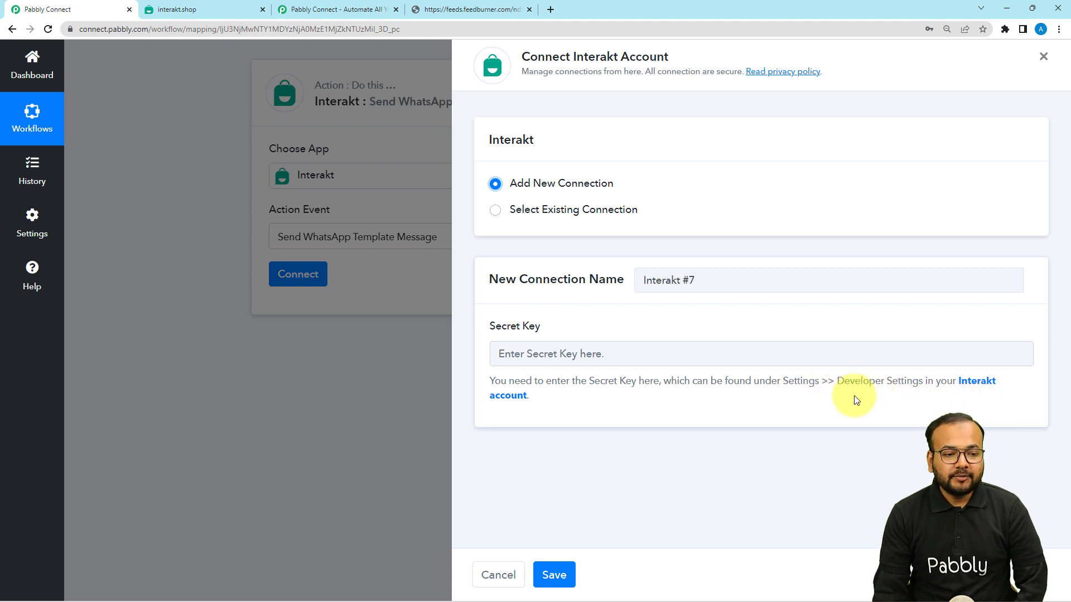
- Switch to Interakt and copy the account's secret key from the Developer Settings page
click(202, 6)
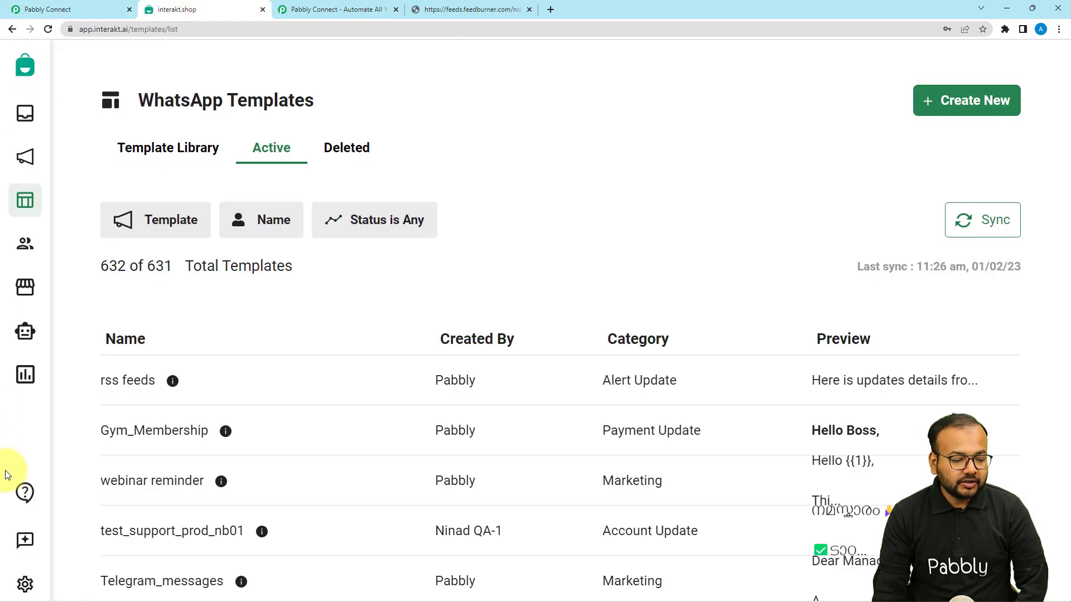
click(27, 585)
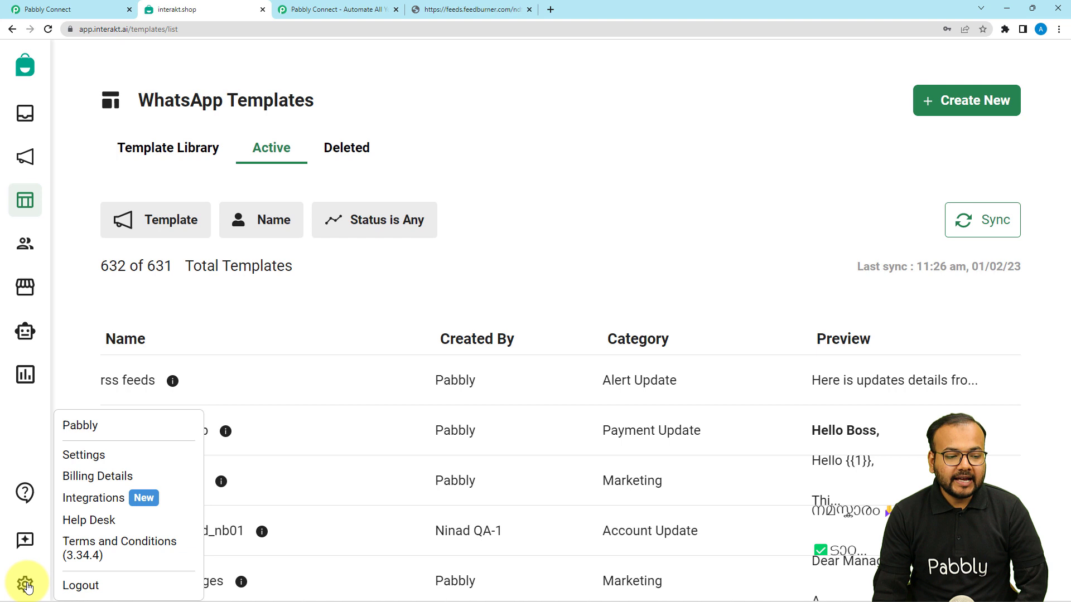
click(83, 455)
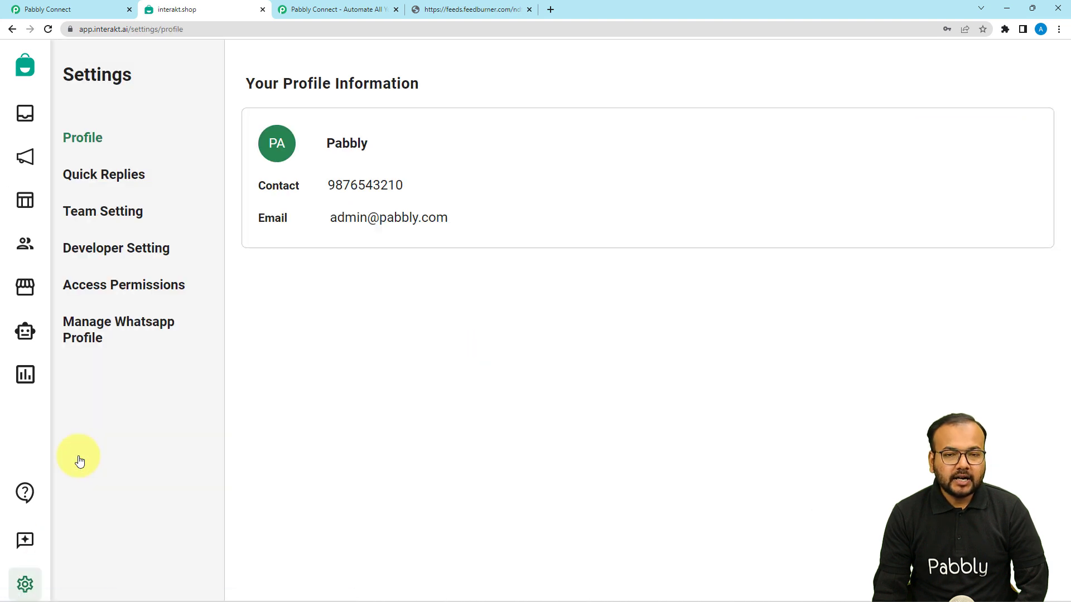
click(116, 248)
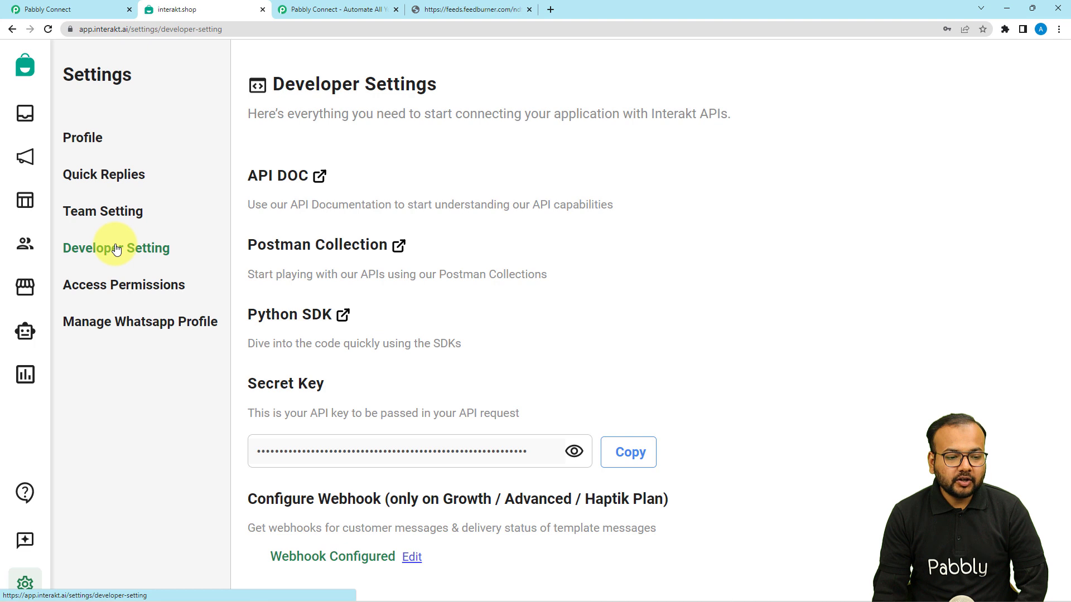
click(629, 454)
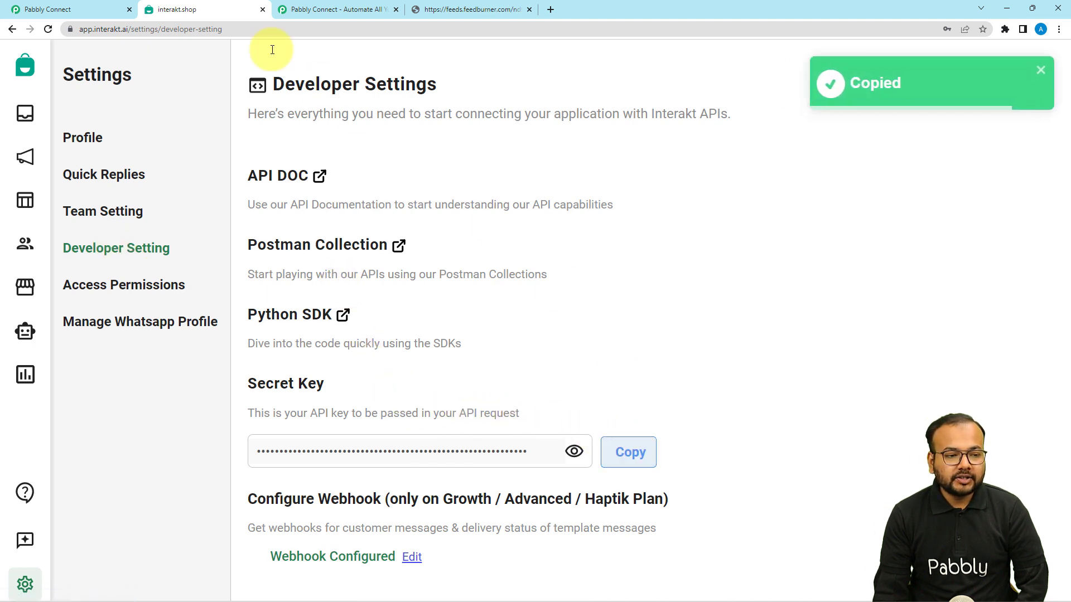
- Paste the secret key into the new Interakt connection in Pabbly Connect and save the connection
click(51, 9)
right_click(519, 360)
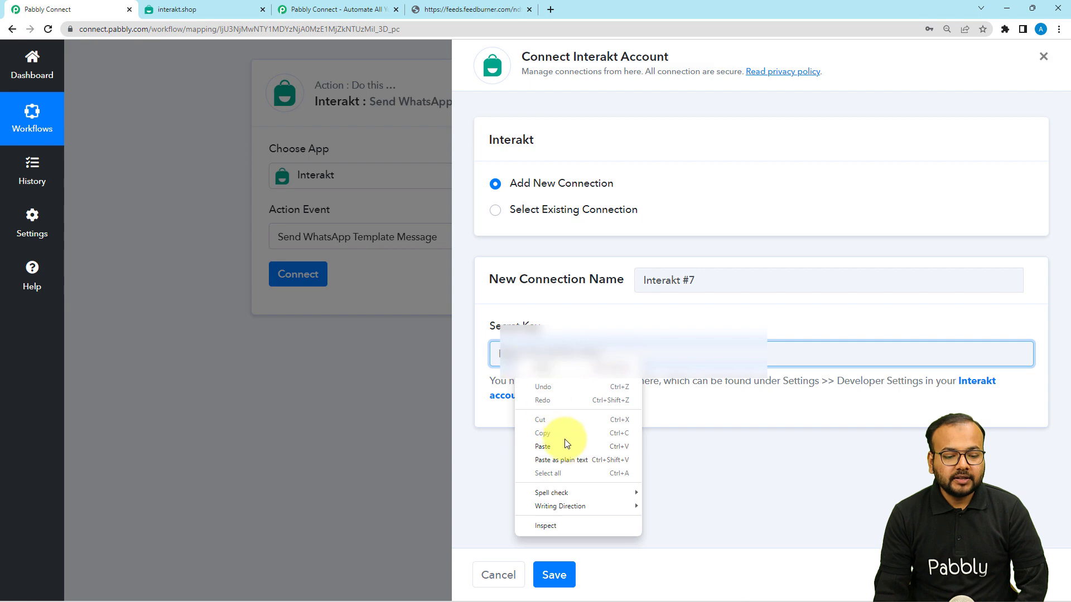
click(566, 441)
click(552, 575)
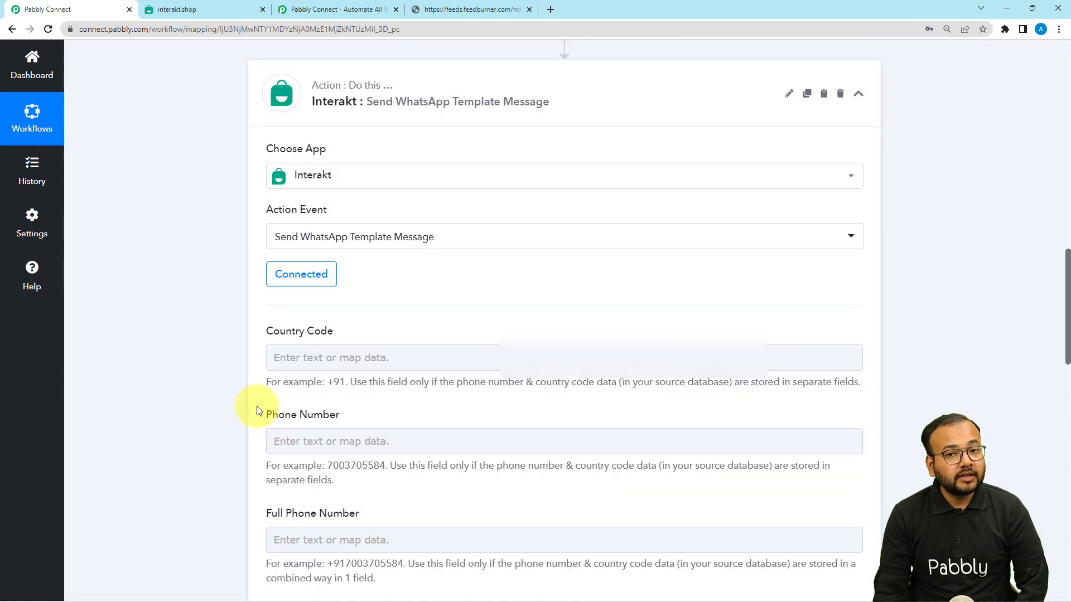
- Copy the example phone number with country code from the Full Phone Number hint and paste it into that field
scroll(205, 312, down, 3)
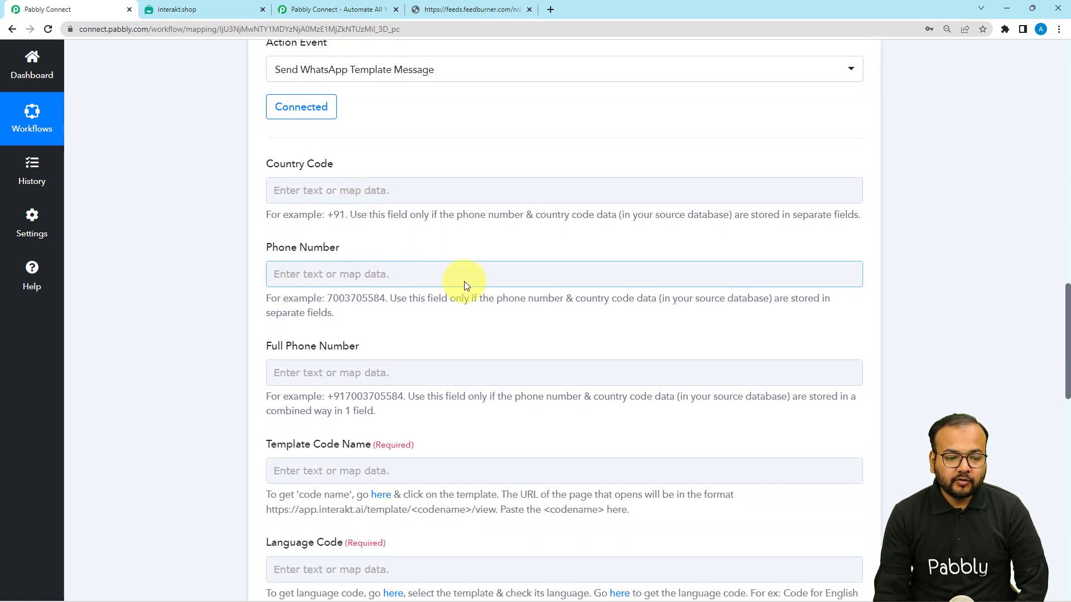
scroll(441, 281, down, 2)
click(408, 260)
click(209, 219)
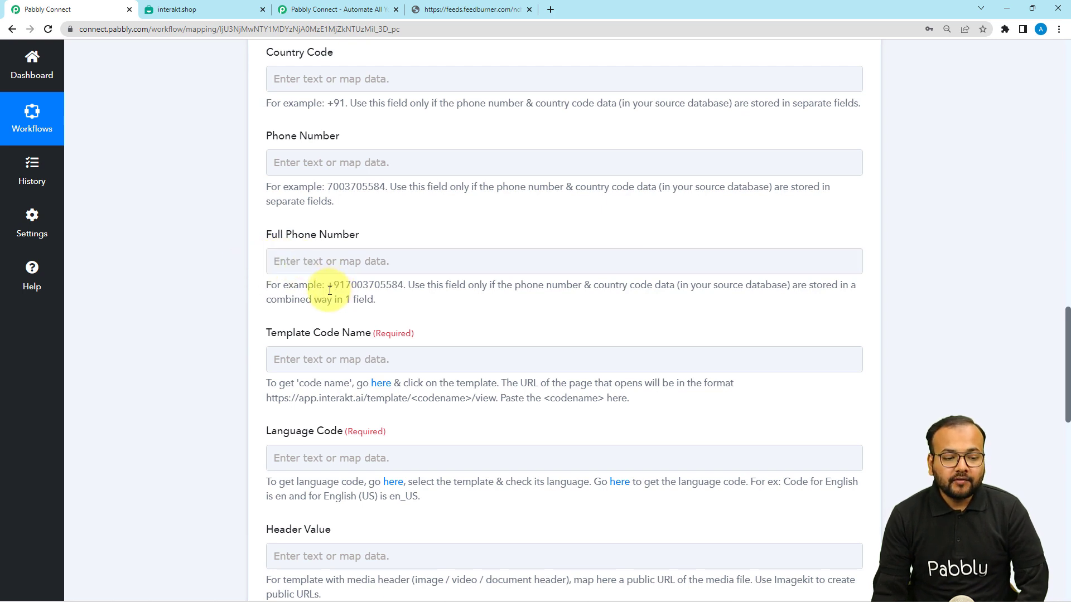
drag(327, 285, 403, 287)
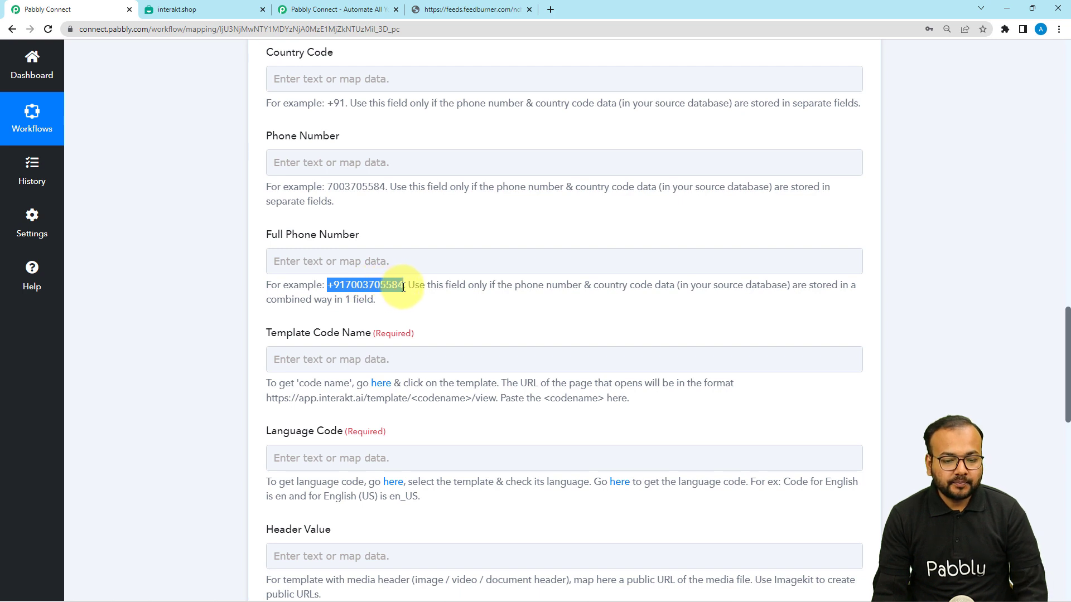
key(ctrl+c)
click(378, 260)
key(ctrl+v)
click(246, 259)
- Open the rss feeds WhatsApp template in Interakt and review its header, body variables, footer and buttons alongside the NDTV feed
scroll(246, 260, down, 3)
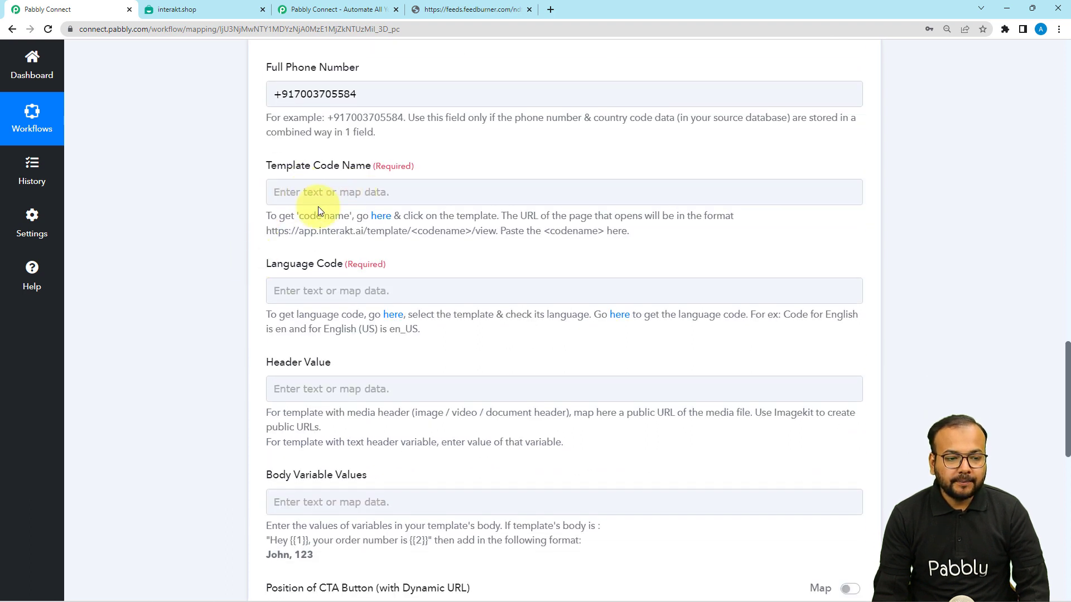
scroll(313, 201, down, 2)
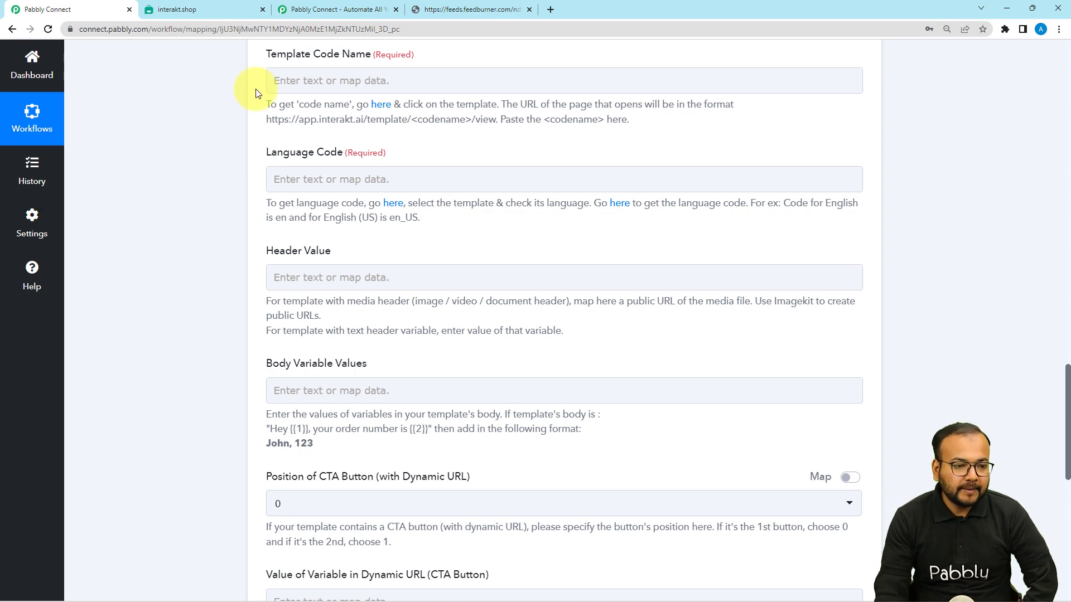
click(202, 8)
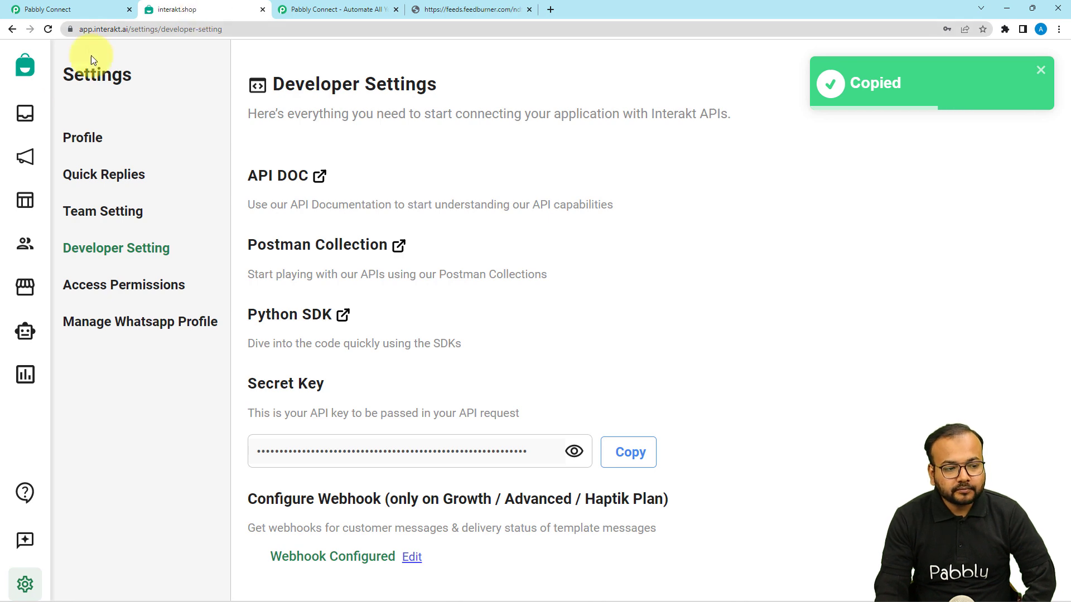
click(25, 201)
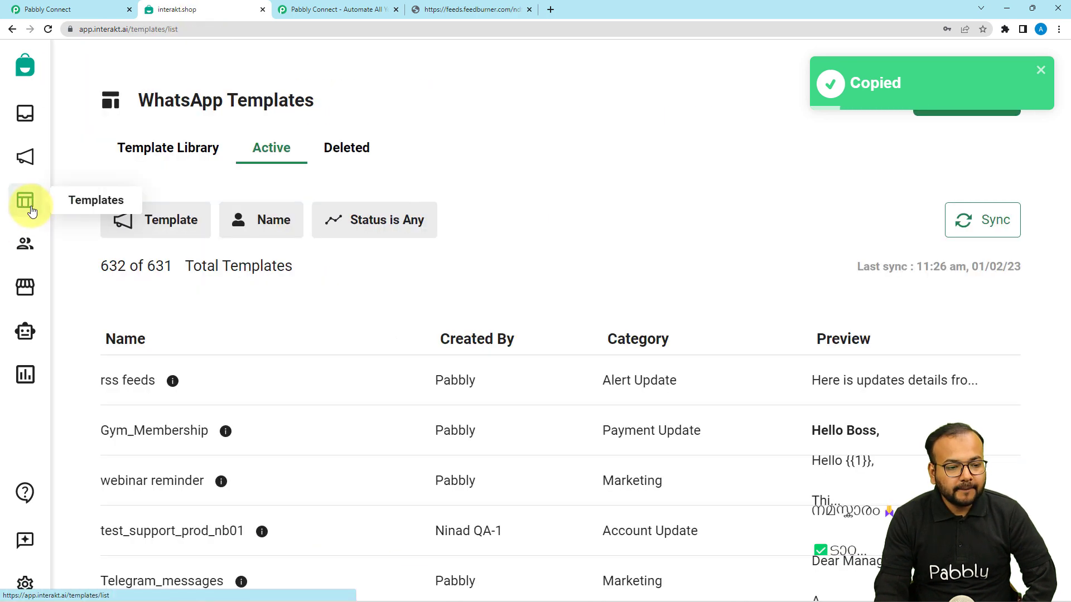
scroll(246, 222, down, 5)
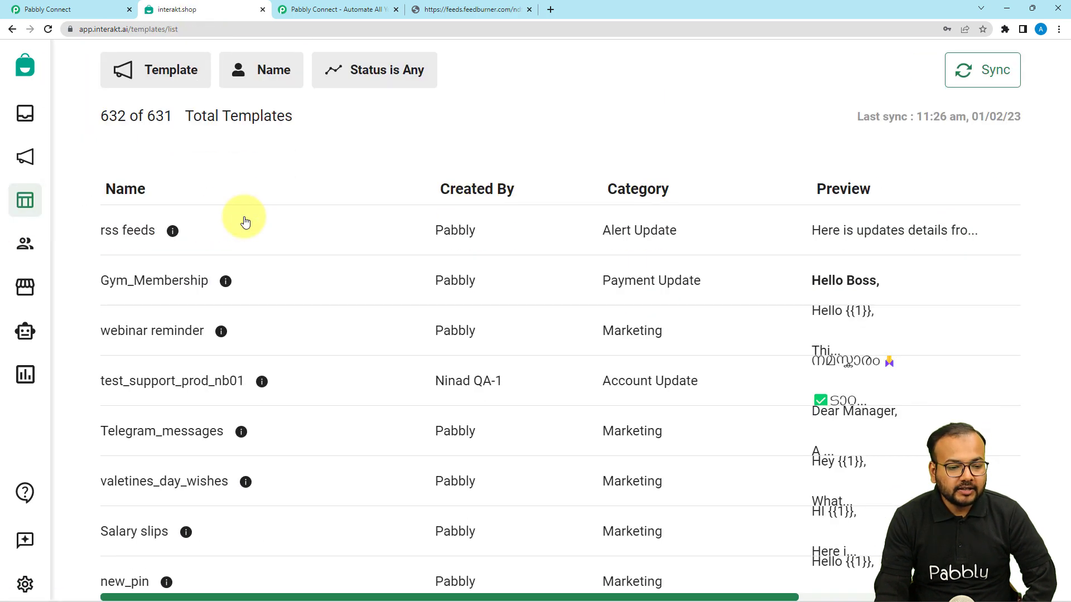
scroll(245, 223, up, 2)
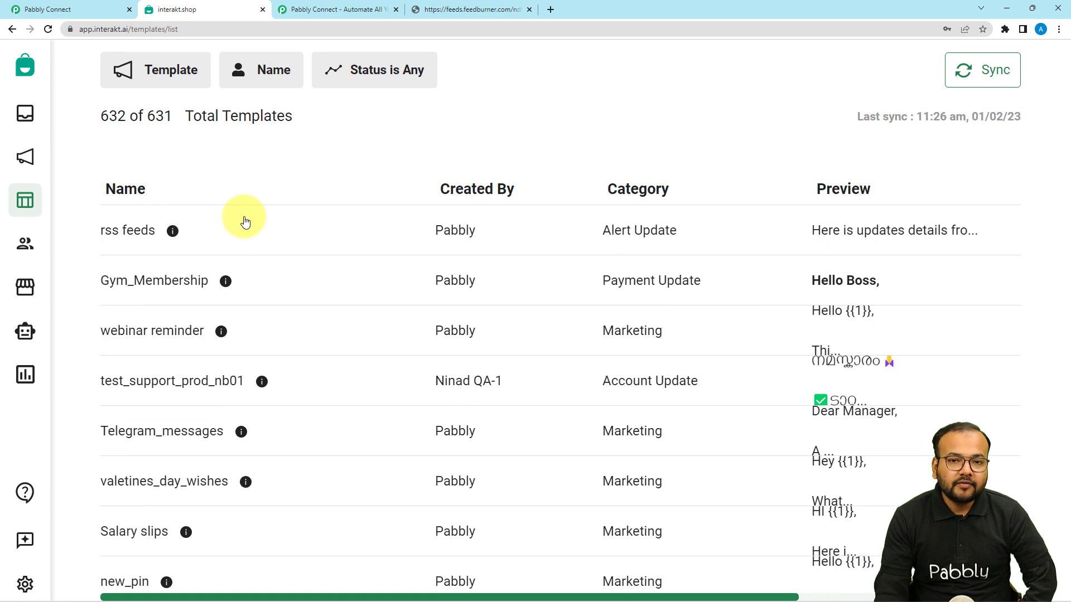
click(135, 240)
scroll(366, 246, down, 2)
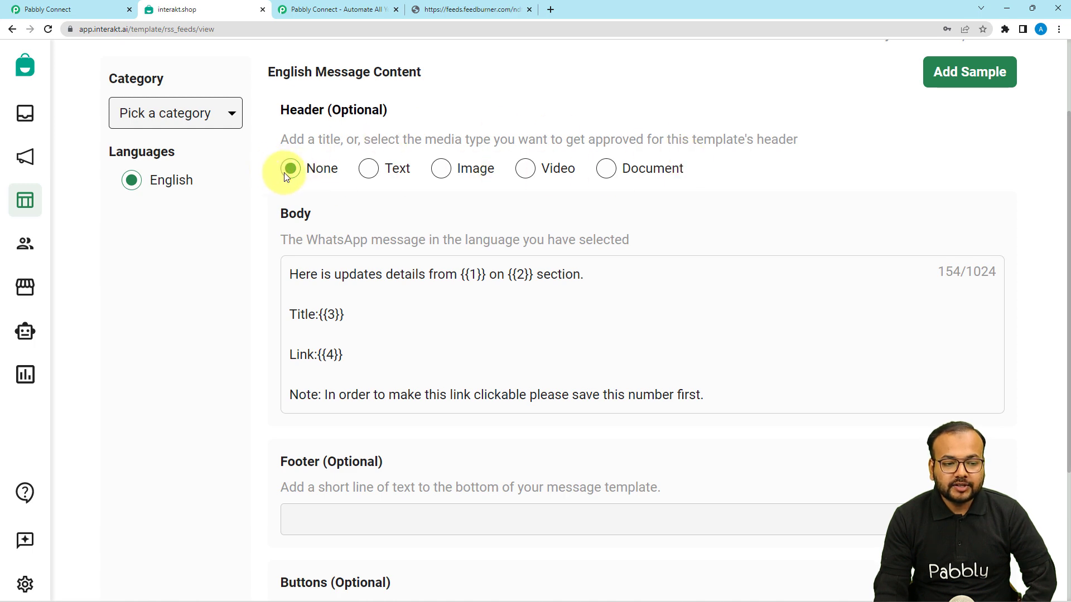
scroll(282, 189, down, 3)
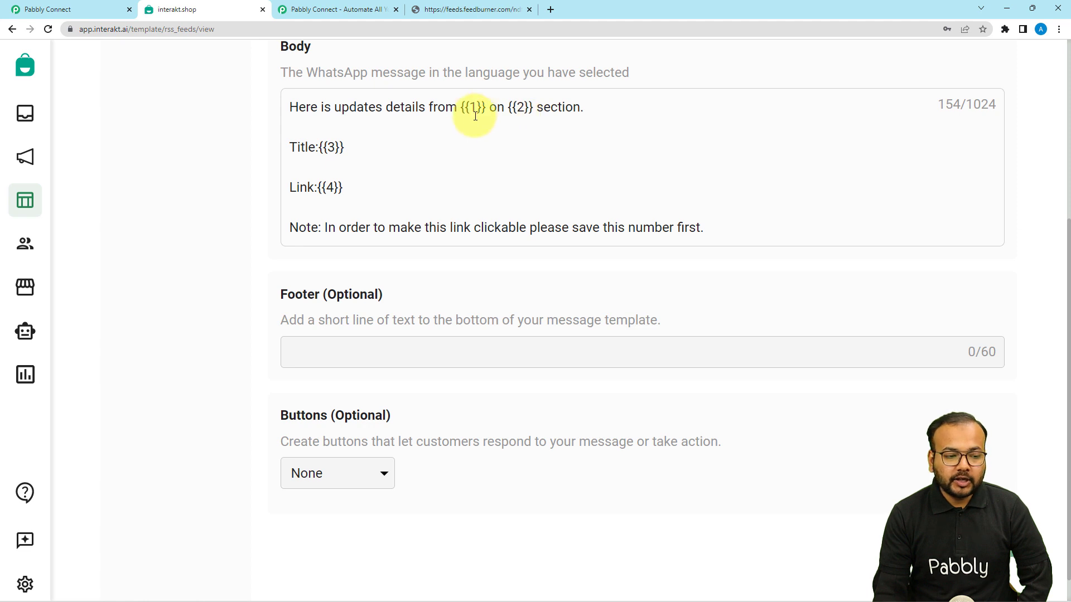
click(93, 12)
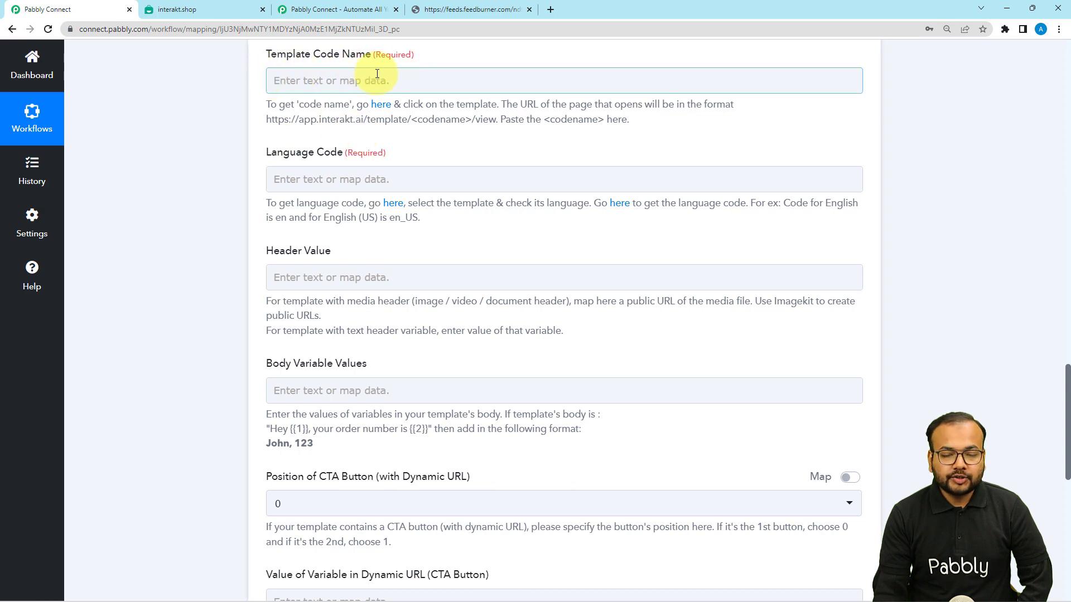
click(443, 12)
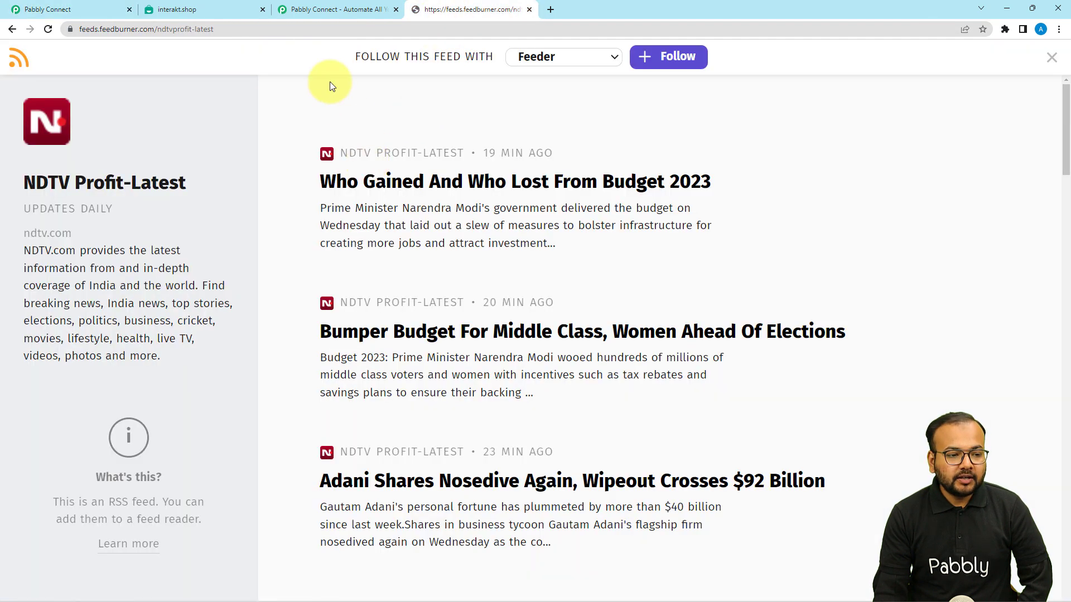
- Copy the code name rss_feeds from the Interakt template's URL and paste it as the Template Code Name in Pabbly Connect
click(211, 8)
scroll(276, 187, up, 4)
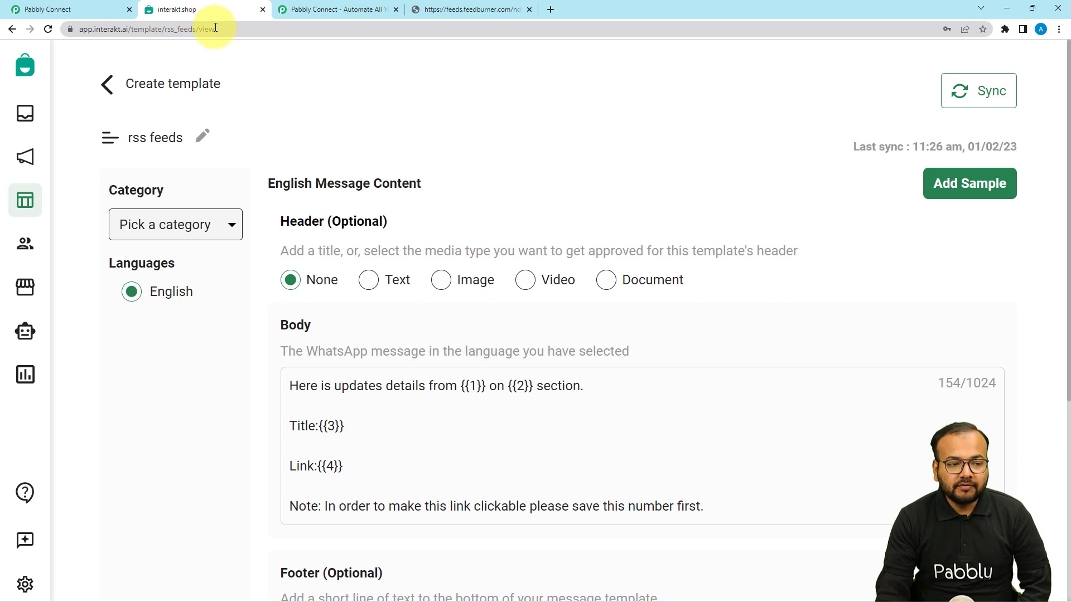
double_click(182, 31)
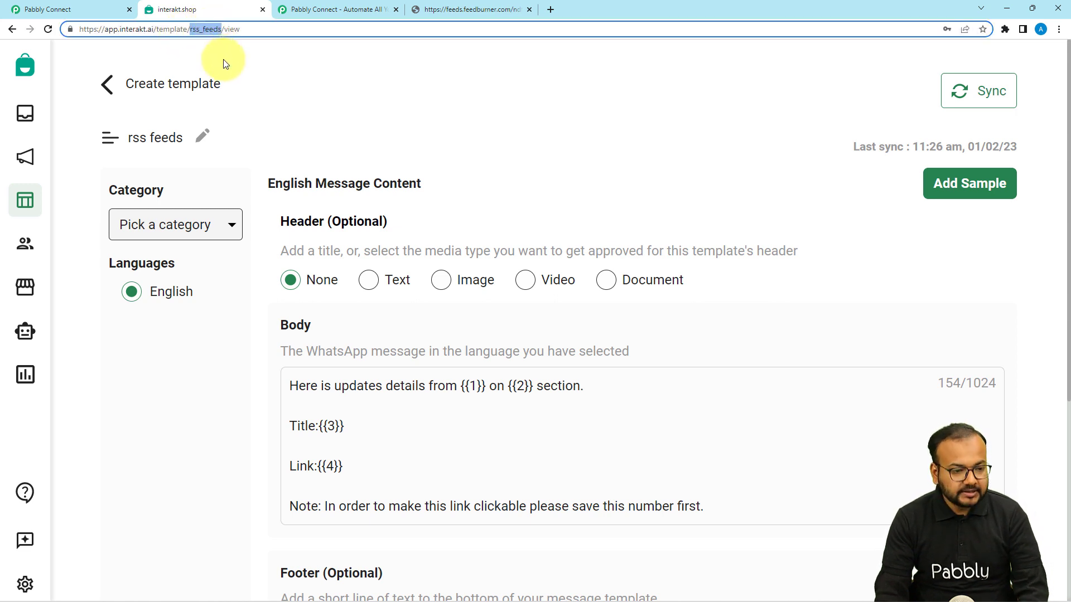
click(84, 9)
click(331, 78)
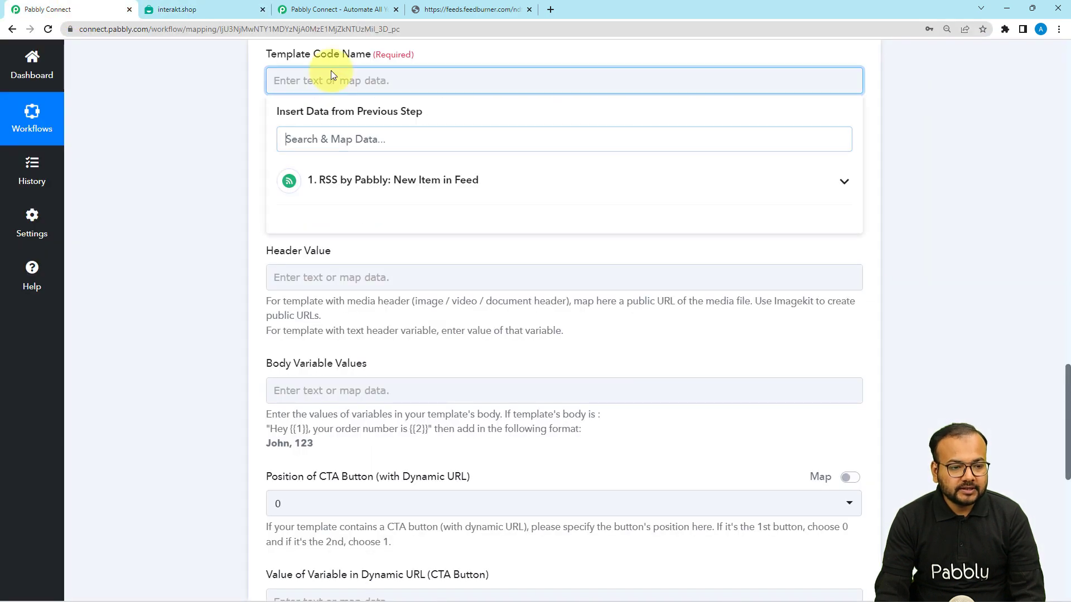
key(ctrl+v)
click(215, 89)
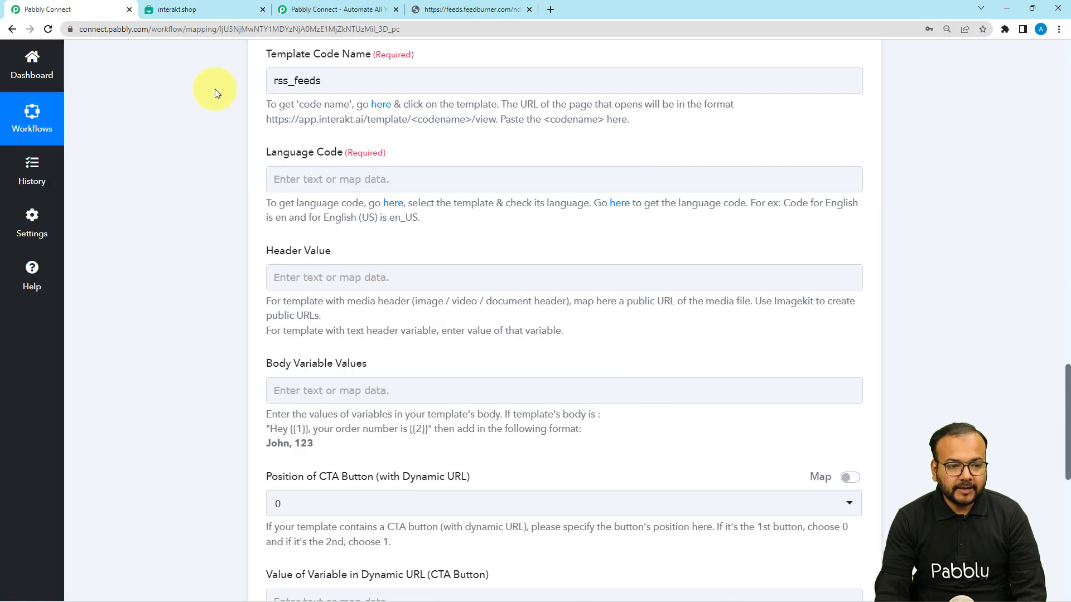
- Set the action's Language Code to en
scroll(215, 88, down, 1)
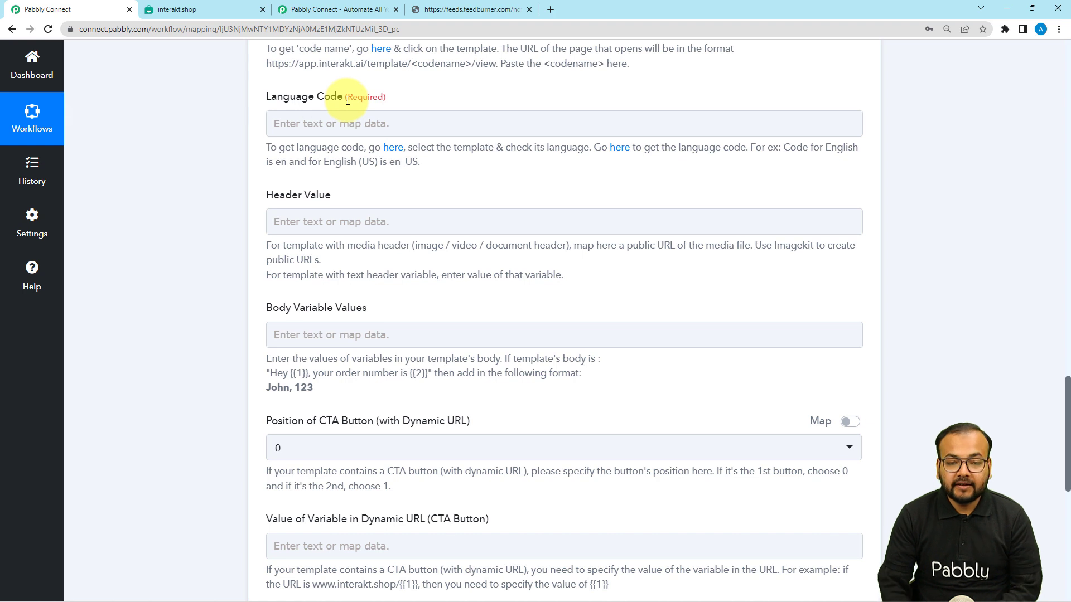
click(374, 124)
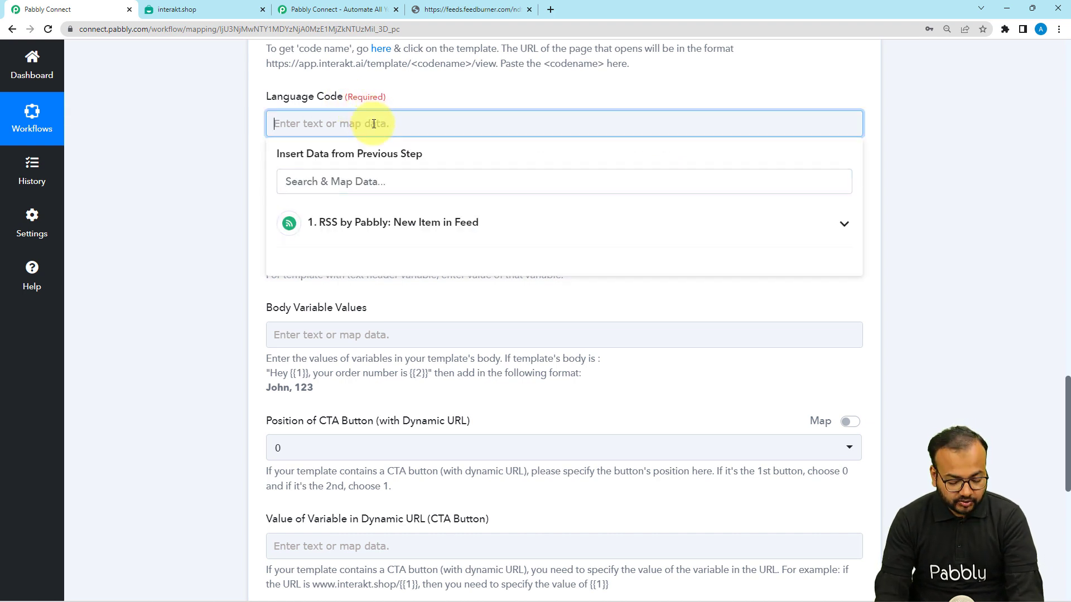
text(en)
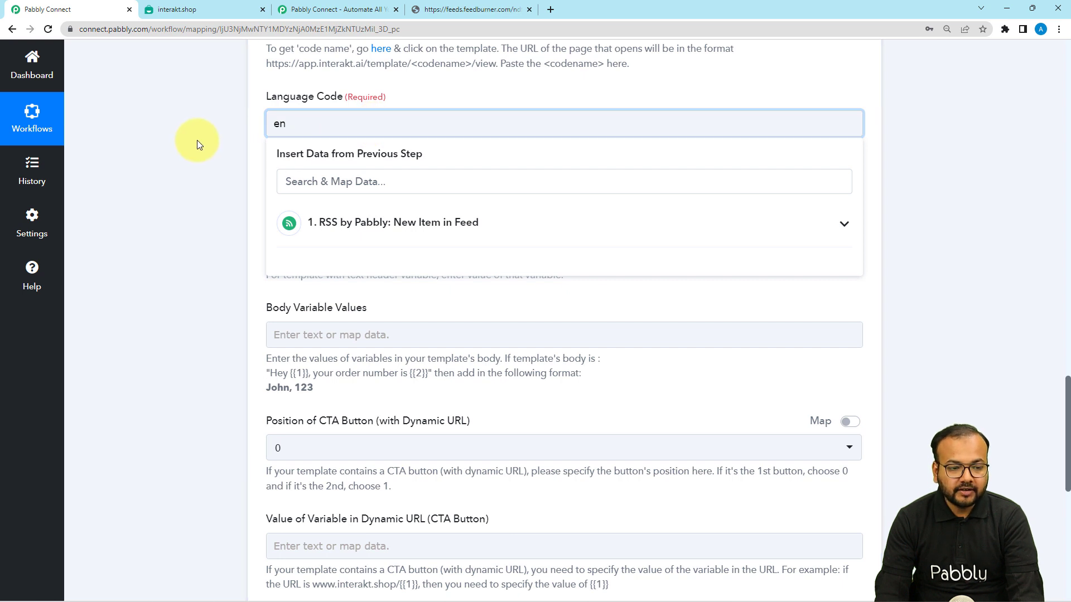
click(196, 139)
- Compare the Header Value and Body Variable Values fields with the rss feeds template's header and body in Interakt
scroll(255, 139, down, 2)
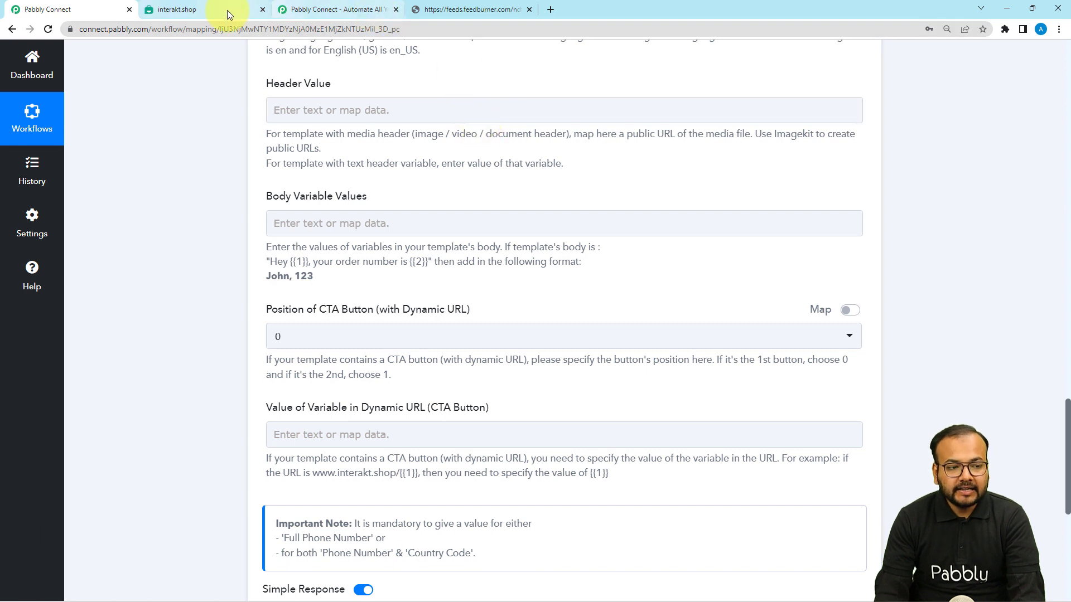
click(444, 111)
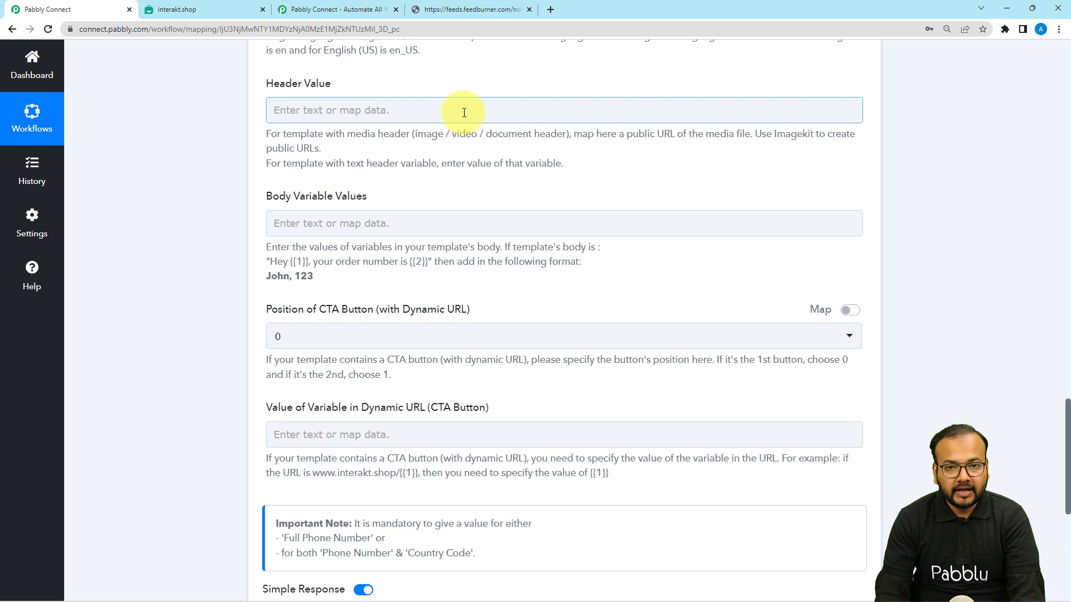
scroll(312, 120, down, 2)
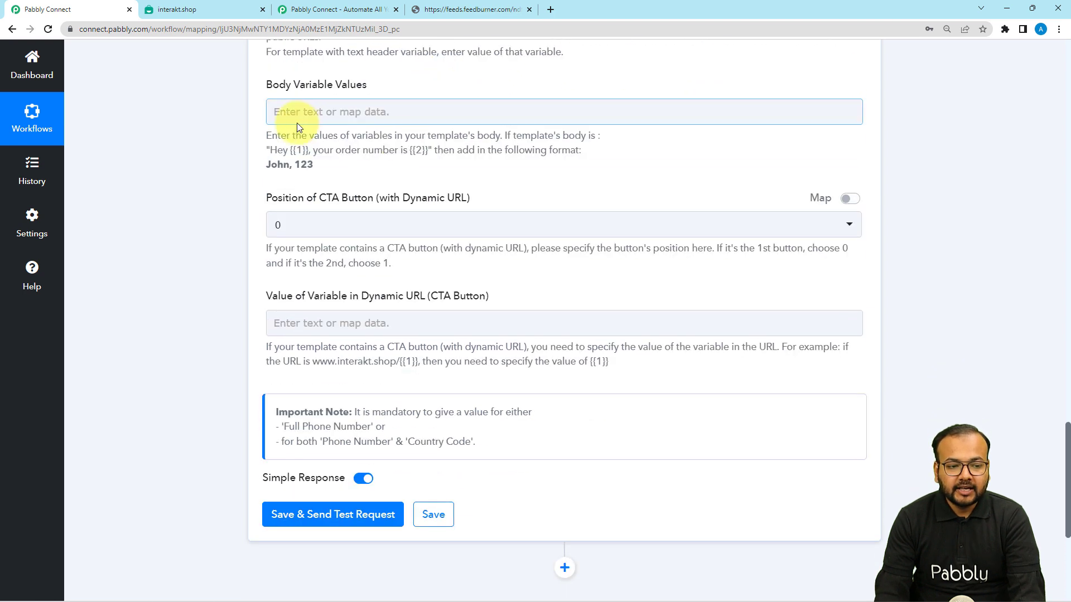
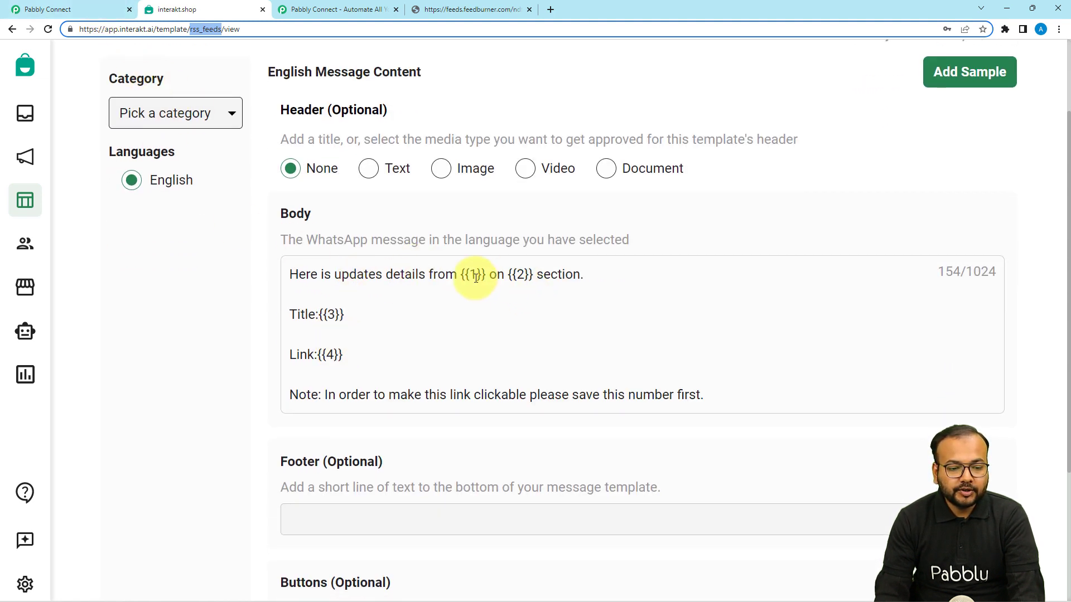
click(112, 7)
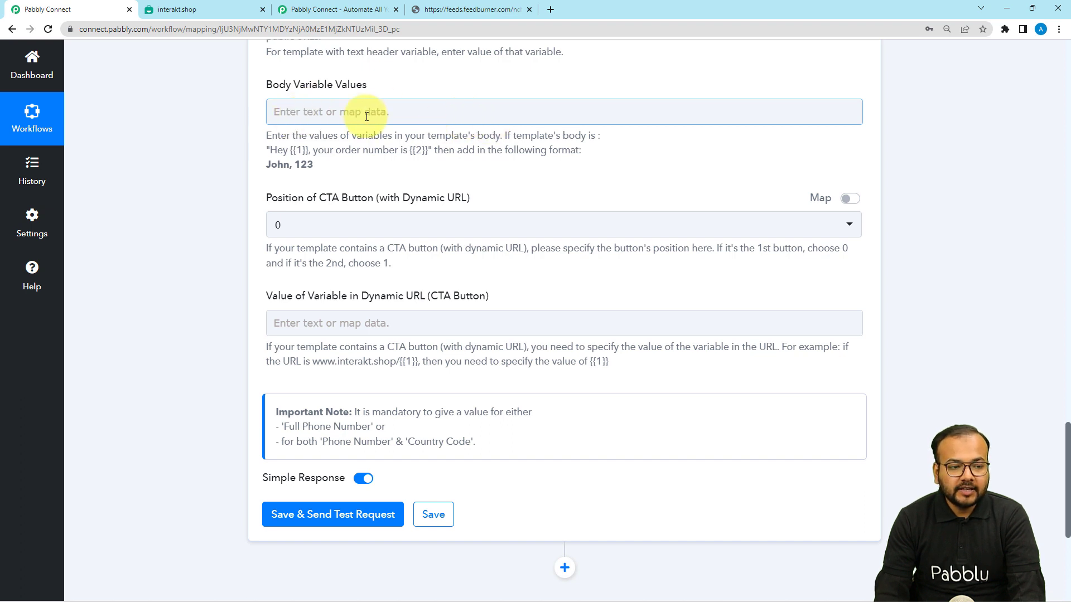
- Check the rss feeds template's body variables in Interakt against the fields available in the RSS trigger's response in Pabbly Connect
click(233, 12)
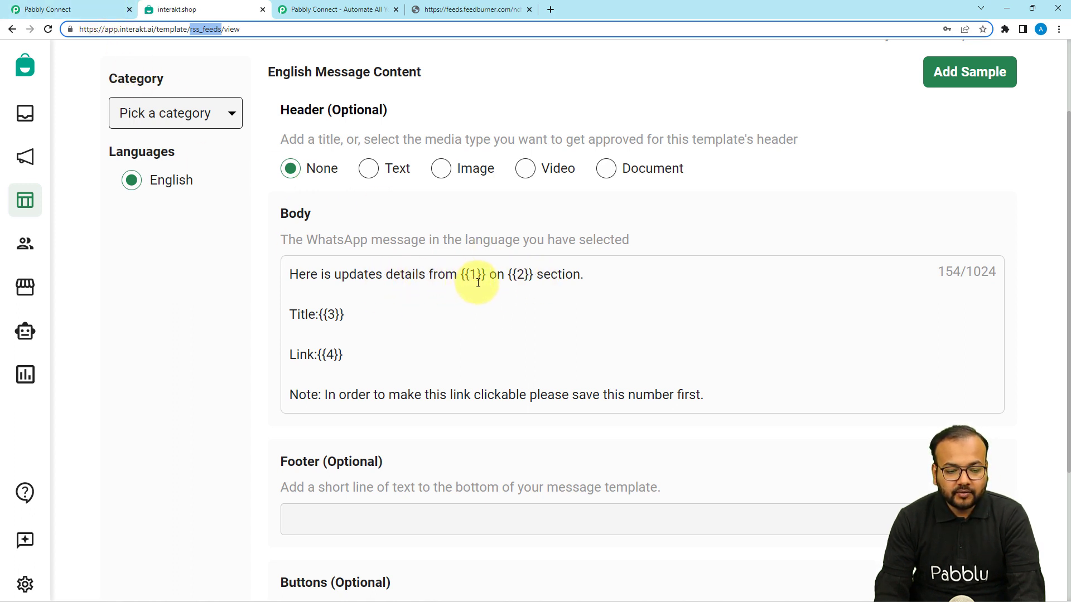
click(109, 11)
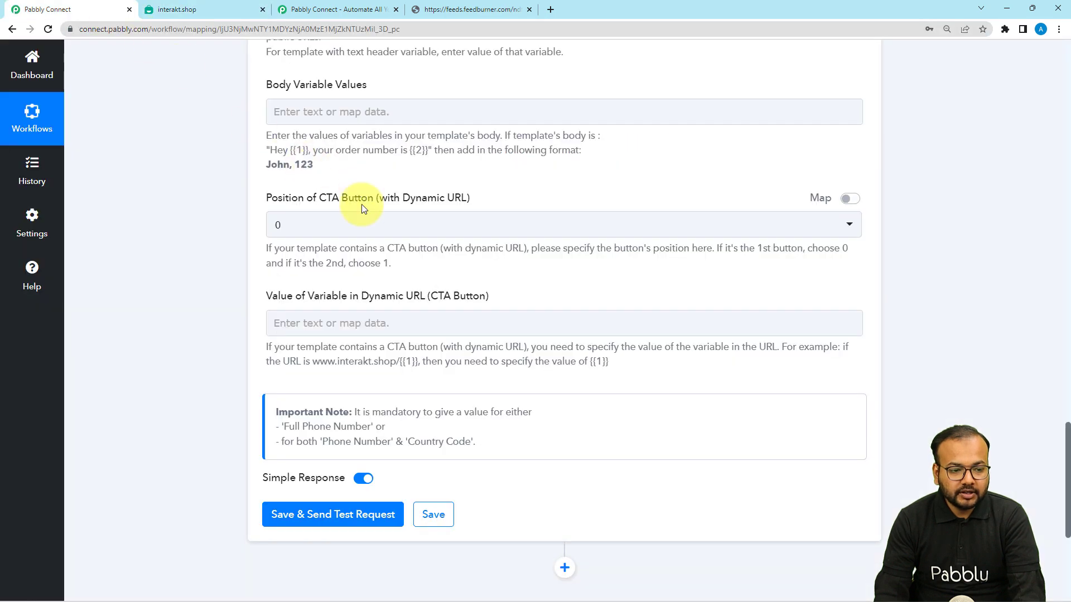
click(334, 111)
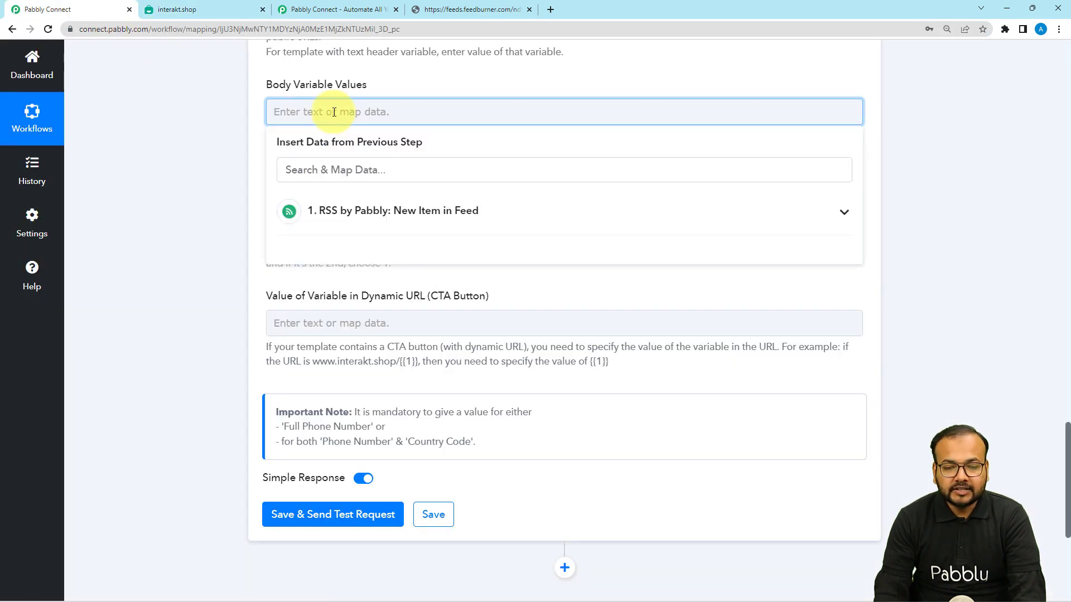
click(337, 211)
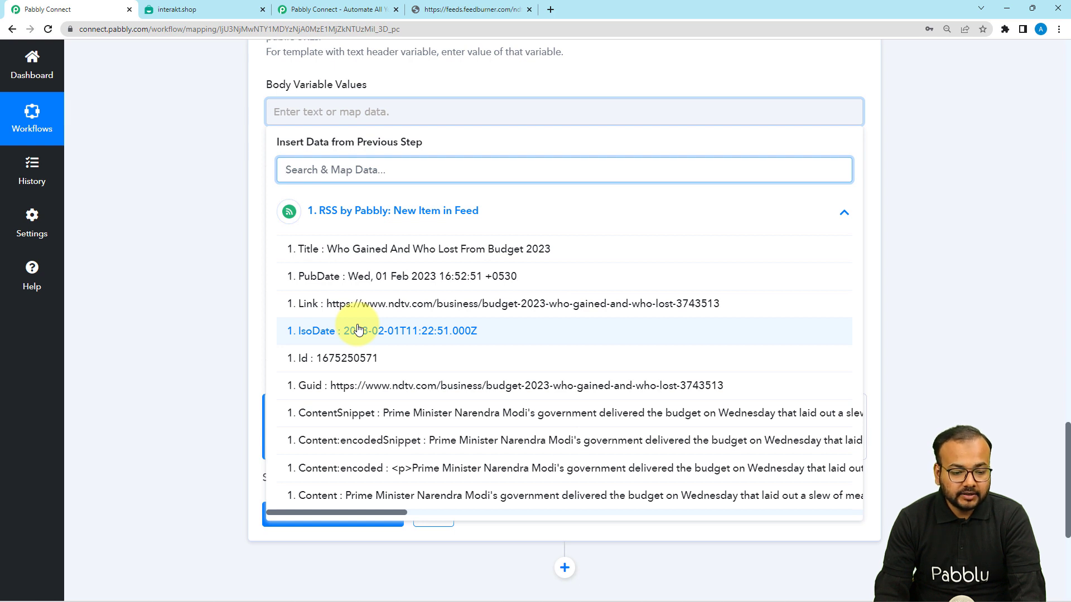
scroll(358, 329, down, 1)
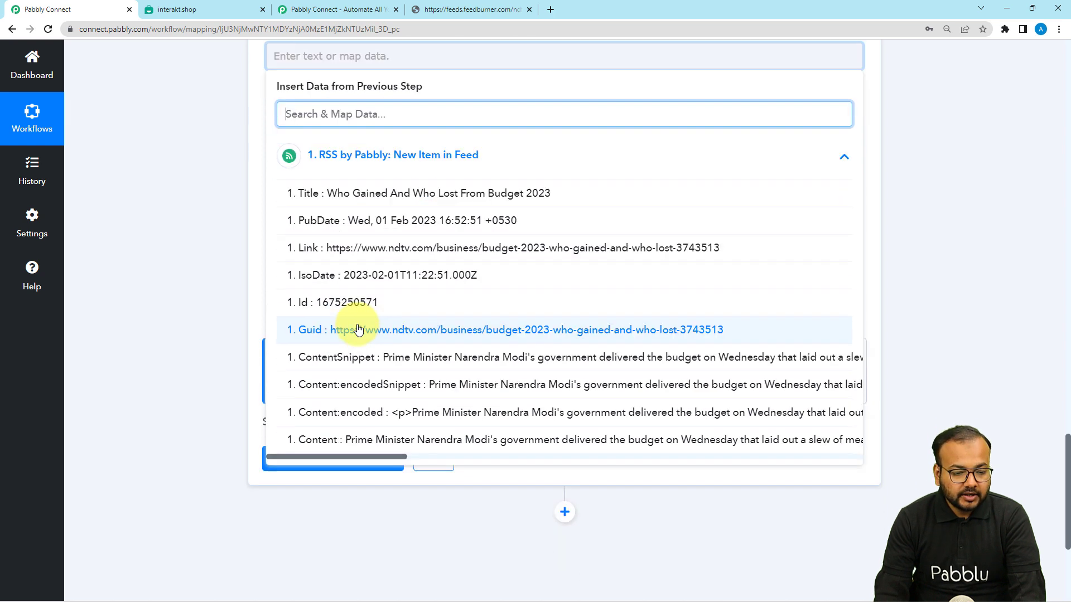
click(220, 192)
scroll(330, 166, up, 5)
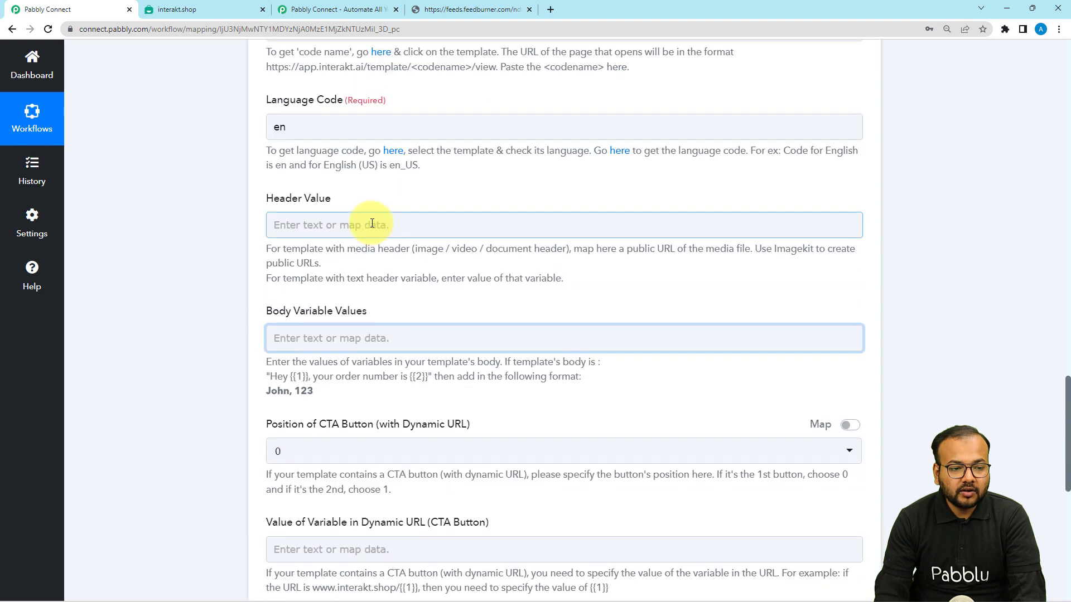
scroll(383, 255, up, 20)
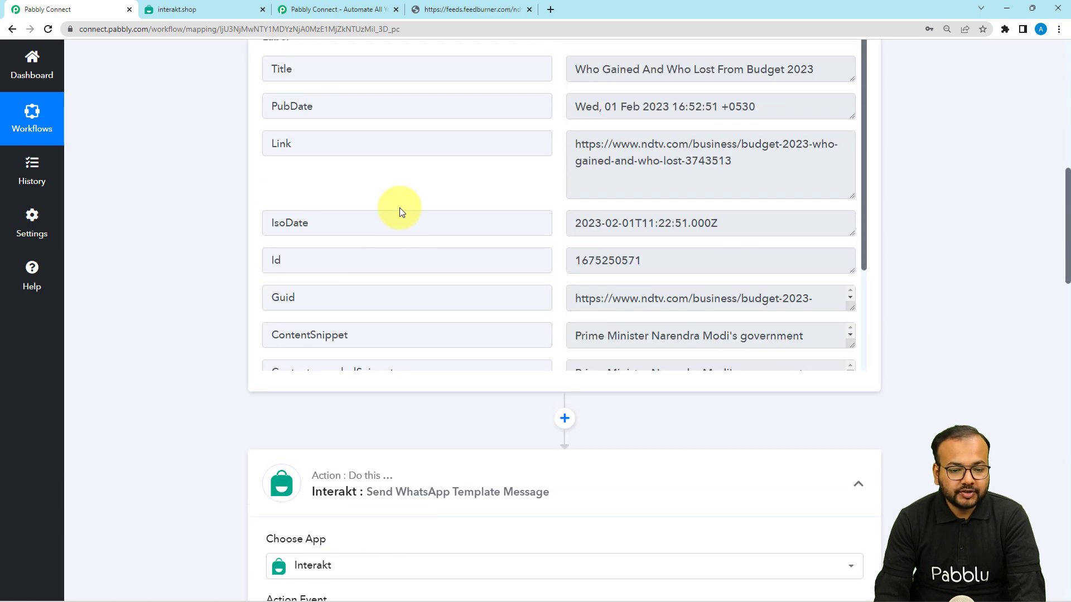
scroll(399, 212, down, 3)
scroll(399, 209, up, 4)
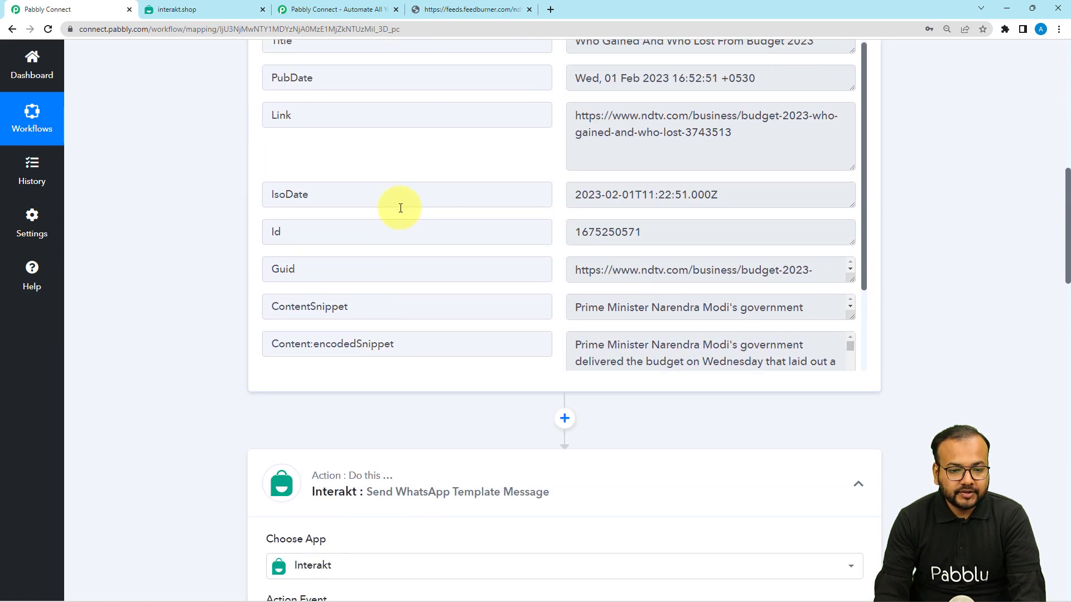
scroll(230, 187, up, 3)
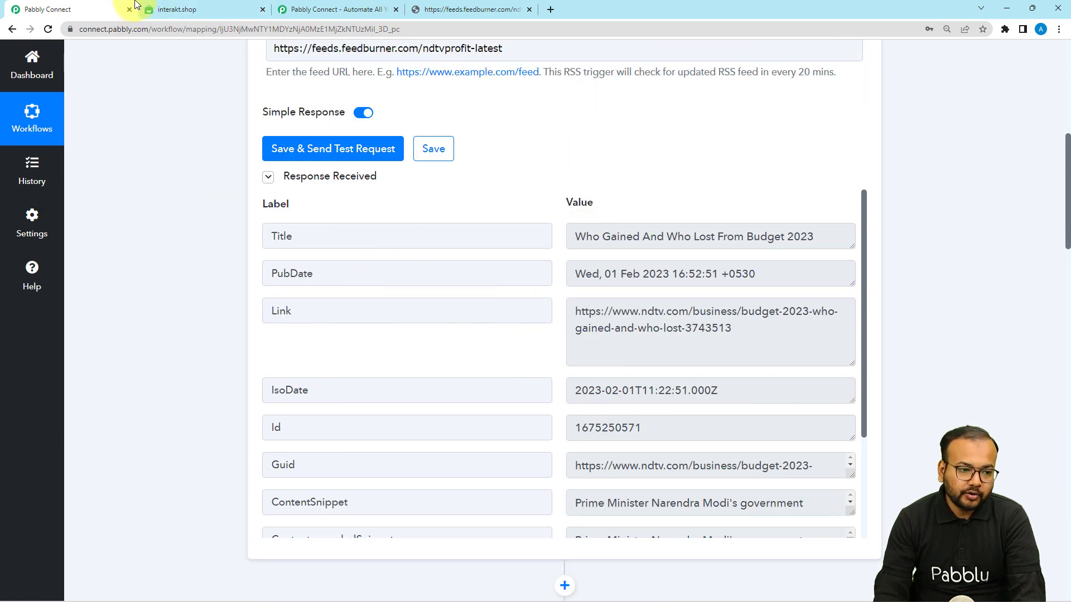
- Enter NDTV followed by a comma as the first entry of the Interakt action's Body Variable Values
scroll(230, 143, down, 5)
scroll(230, 142, down, 11)
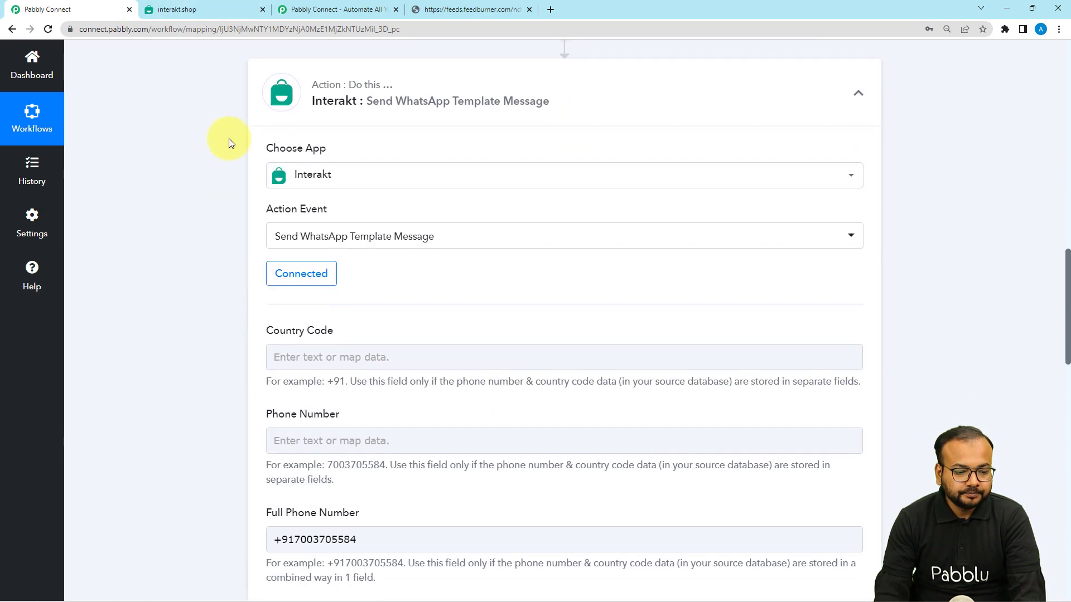
scroll(313, 387, down, 5)
click(321, 386)
click(314, 279)
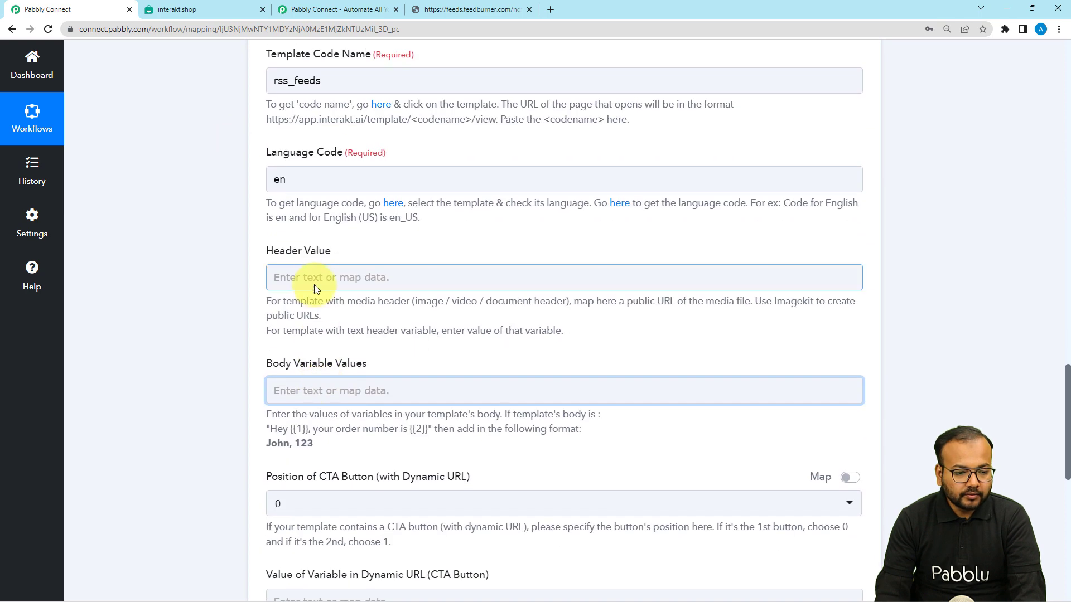
click(312, 391)
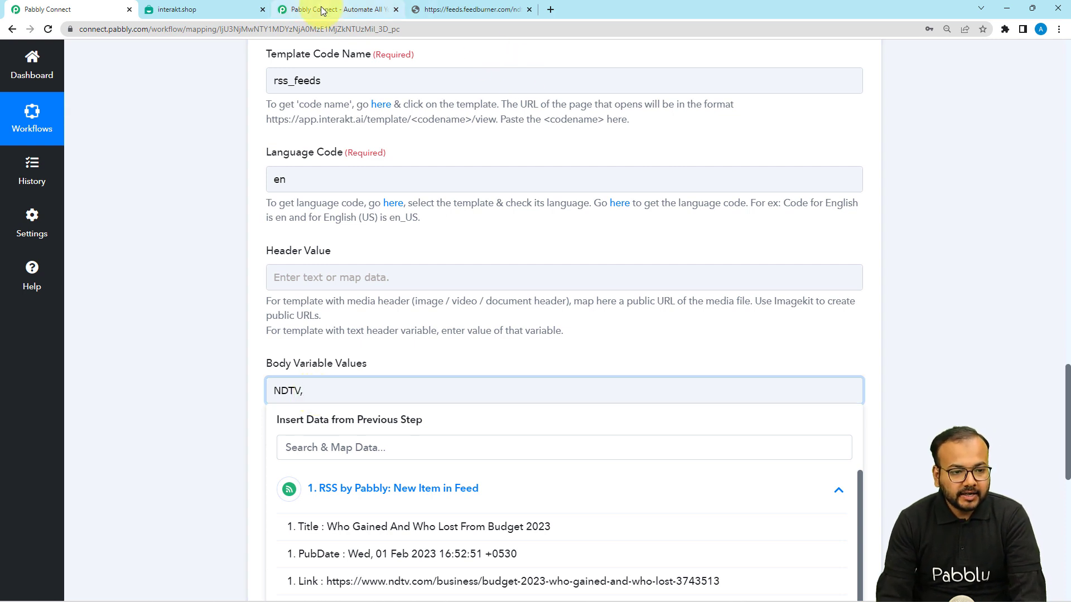
- Check the {{2}} variable in the Interakt template and add Business with a comma as the second body variable value in Pabbly Connect
click(191, 9)
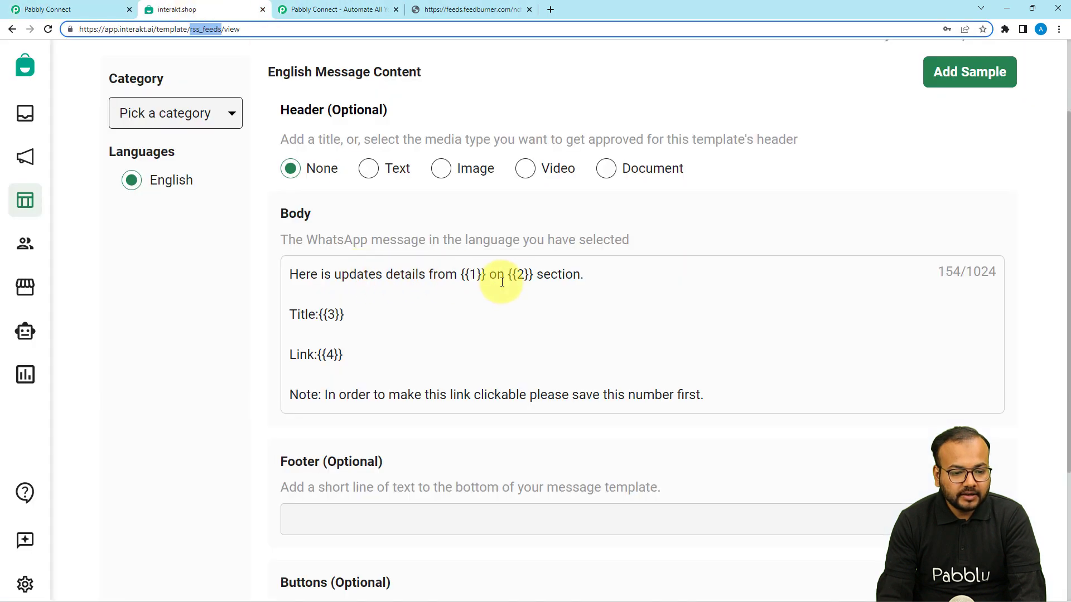
click(78, 9)
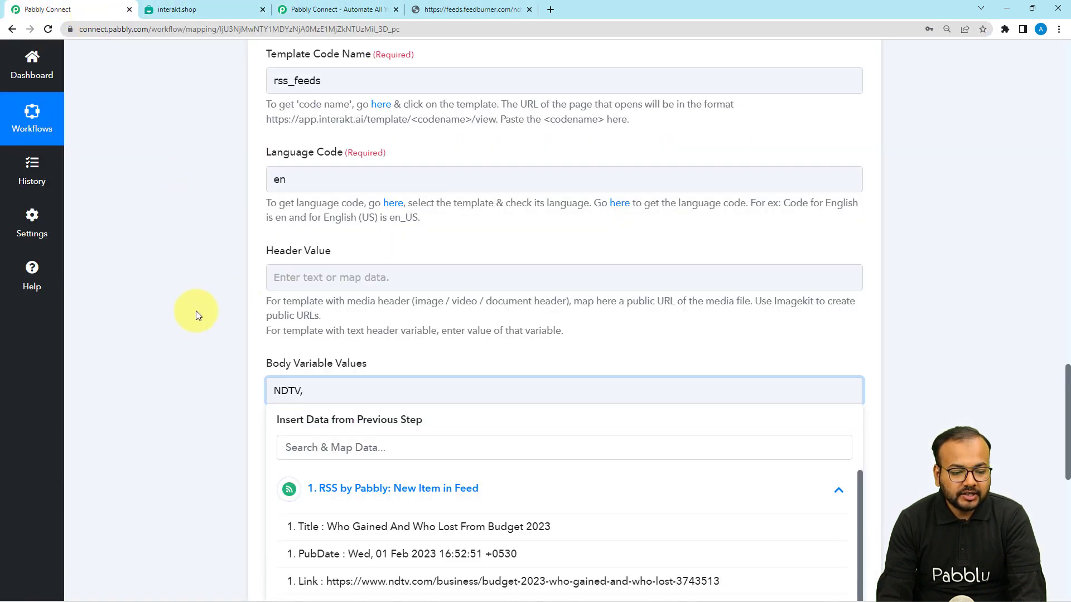
scroll(192, 310, down, 3)
scroll(383, 411, down, 1)
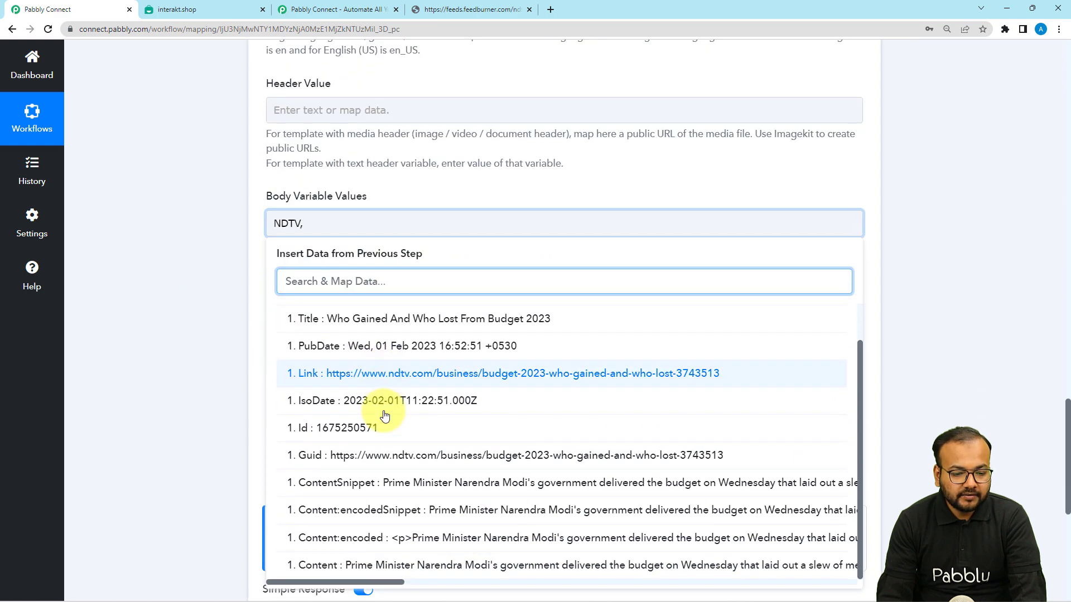
scroll(411, 441, down, 2)
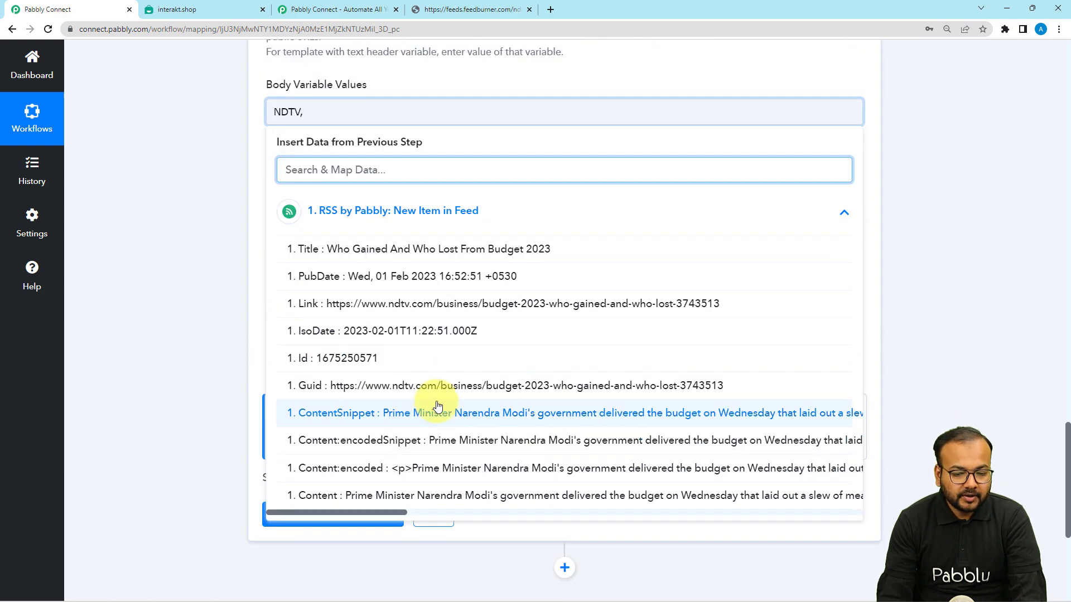
scroll(438, 406, down, 3)
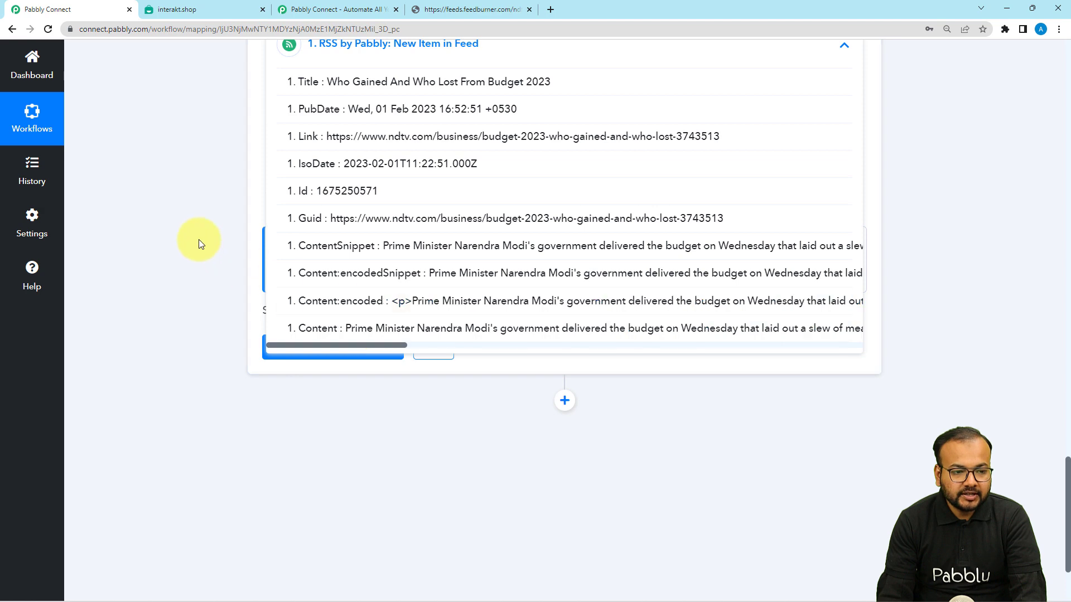
click(199, 239)
scroll(209, 150, up, 2)
click(328, 60)
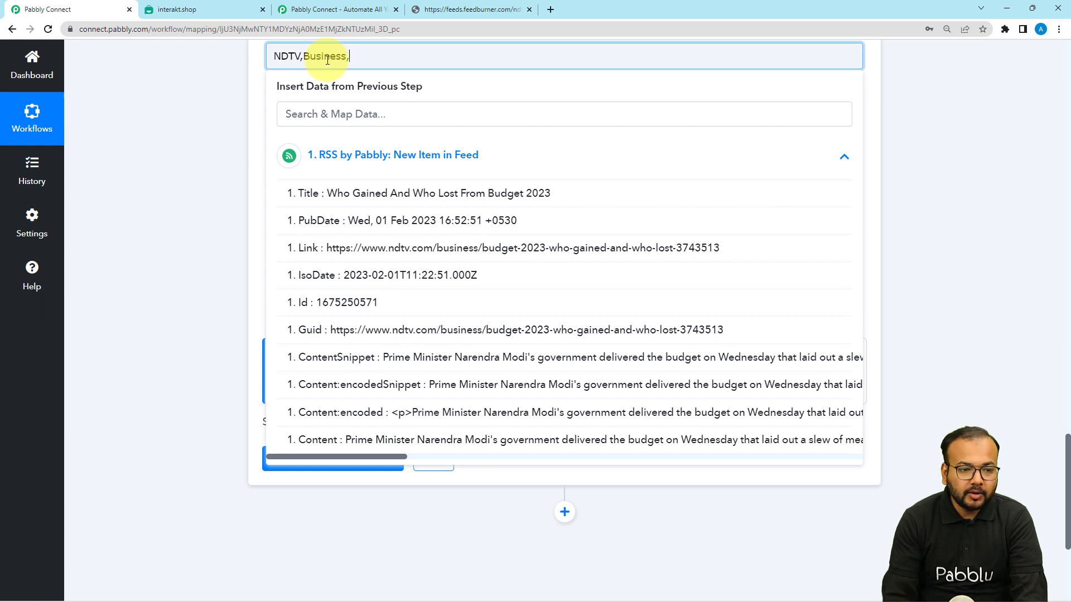
text(Business,)
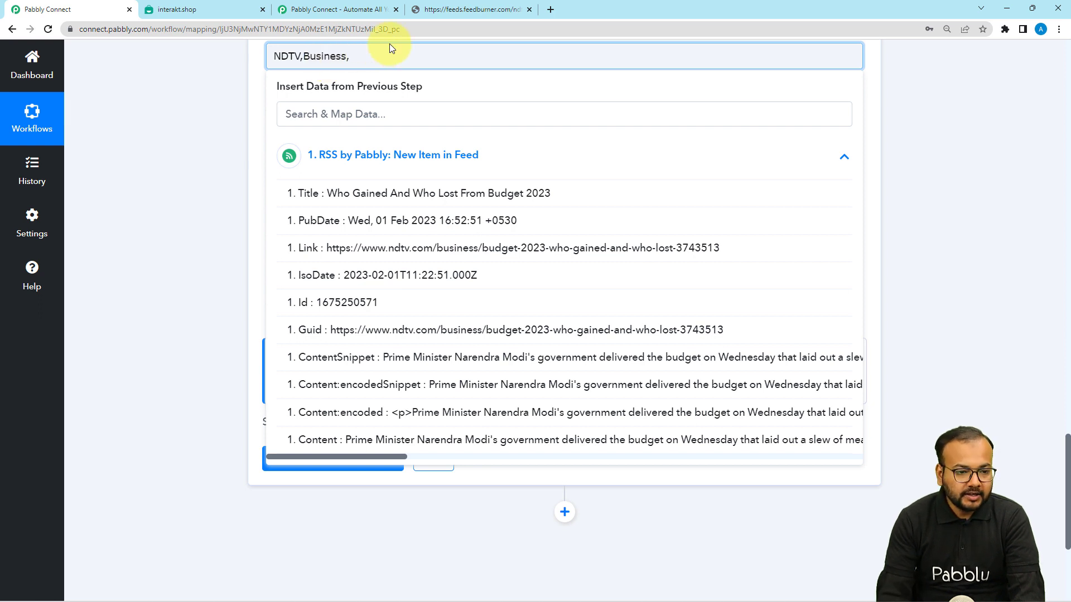
- Check the {{3}} variable in the Interakt template and map the RSS item's Title, followed by a comma, as the third body variable value
click(187, 11)
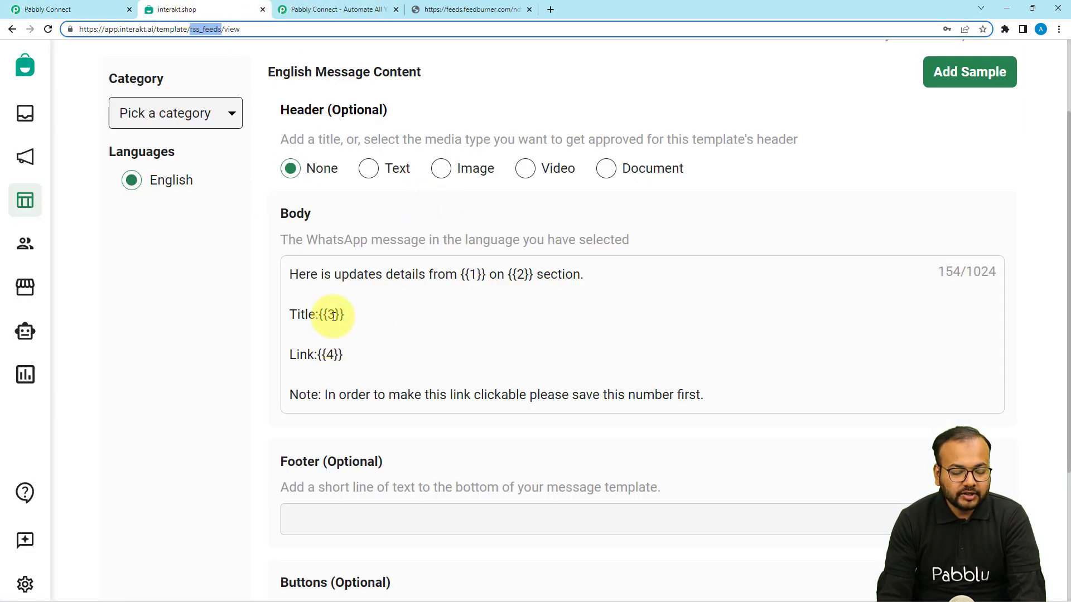
click(55, 10)
click(370, 146)
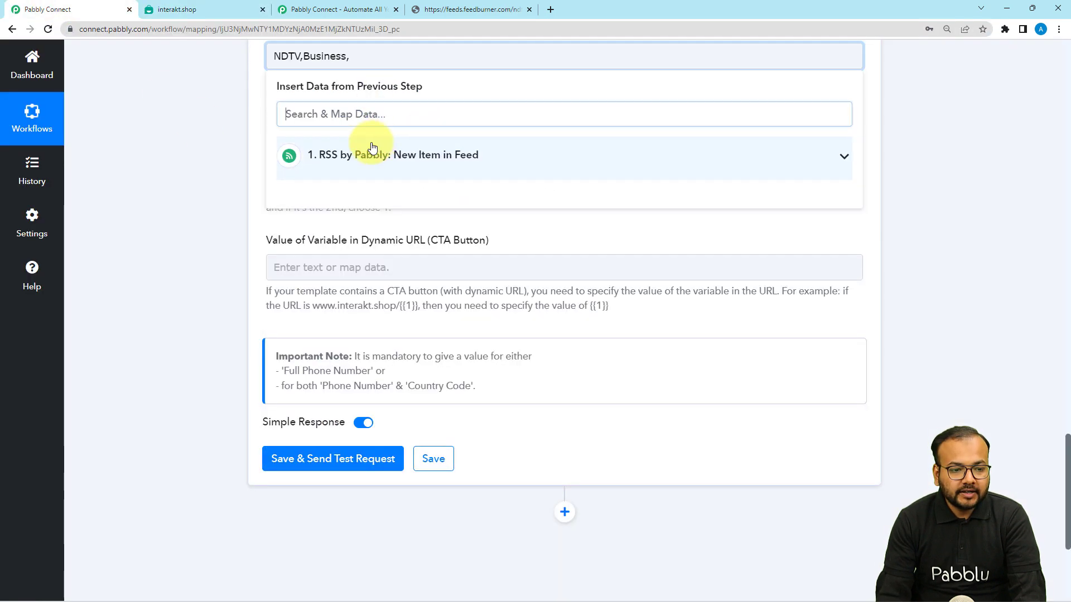
click(359, 58)
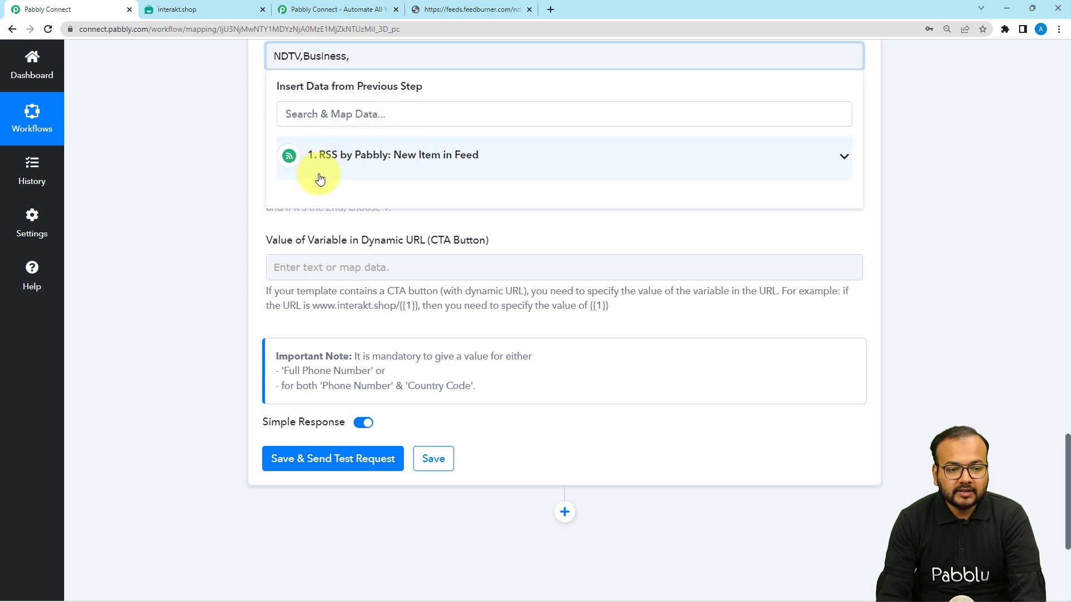
scroll(358, 196, up, 2)
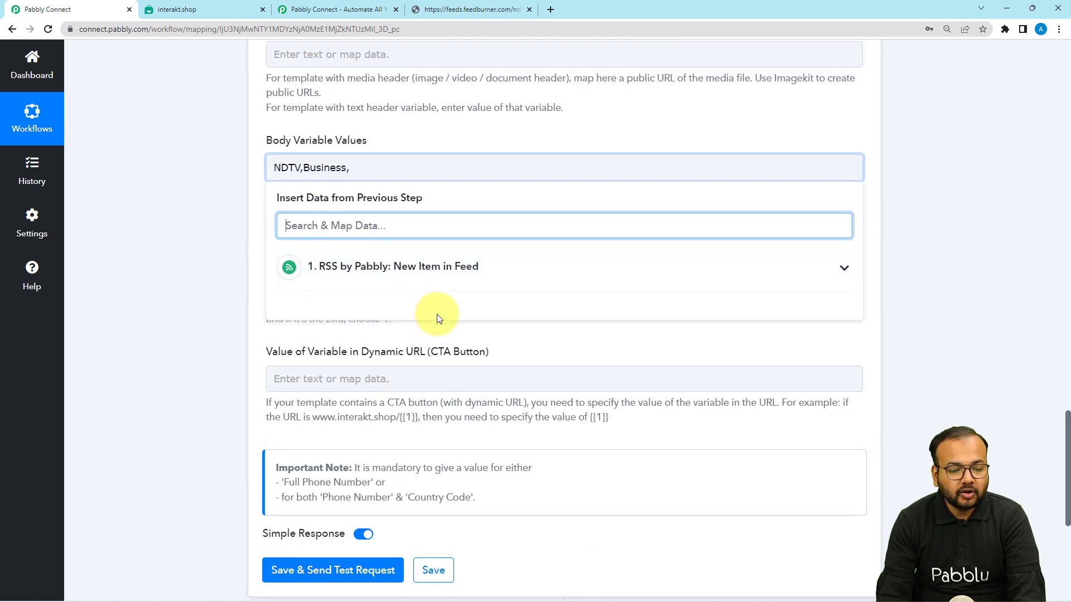
click(407, 279)
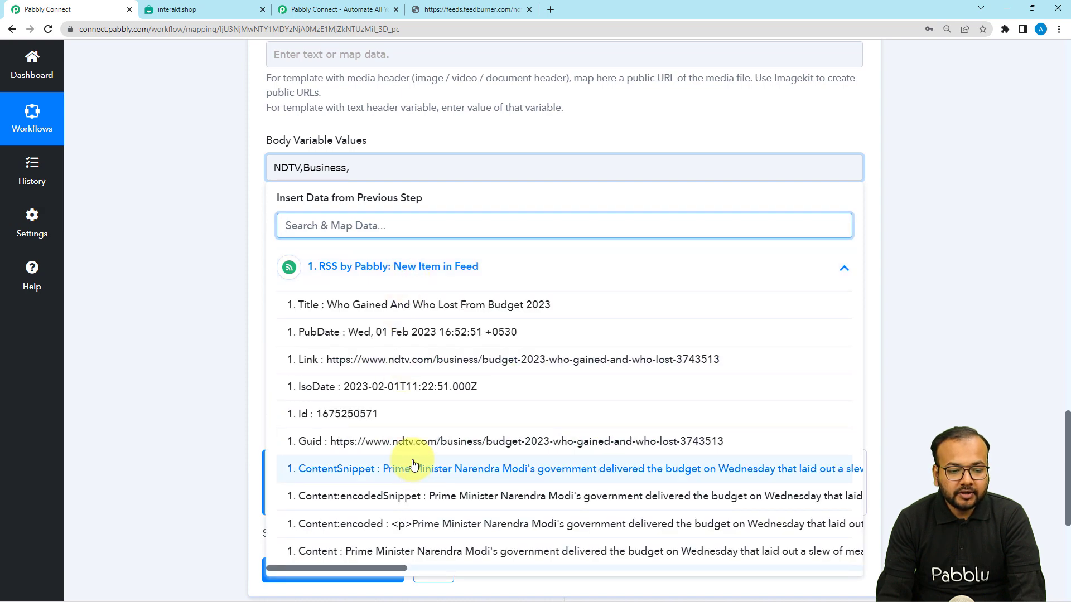
click(316, 311)
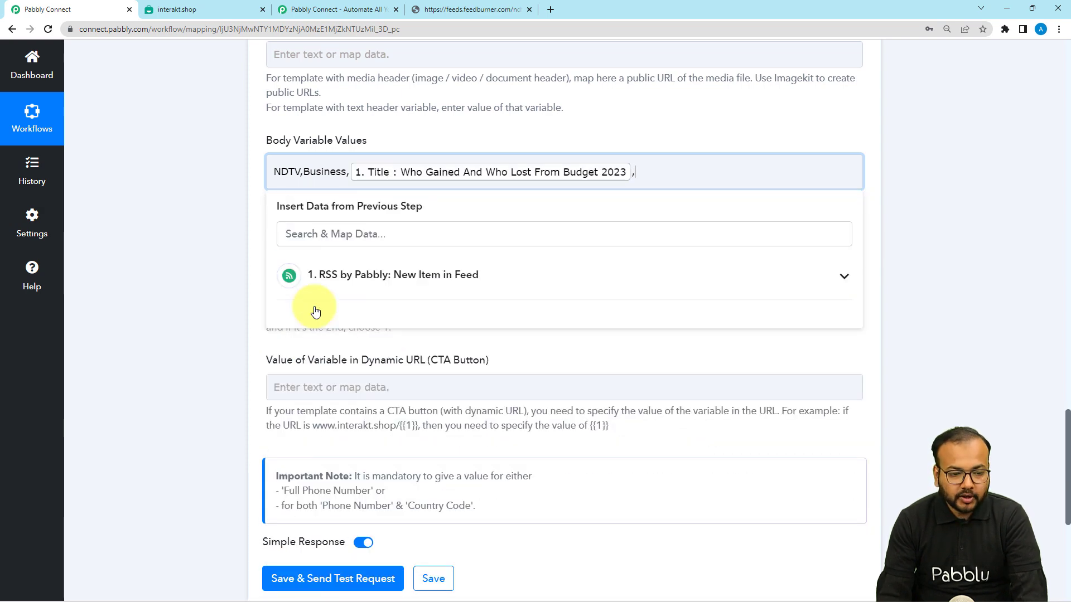
- Map the RSS item's Link as the fourth body variable value and close the mapping list
click(357, 292)
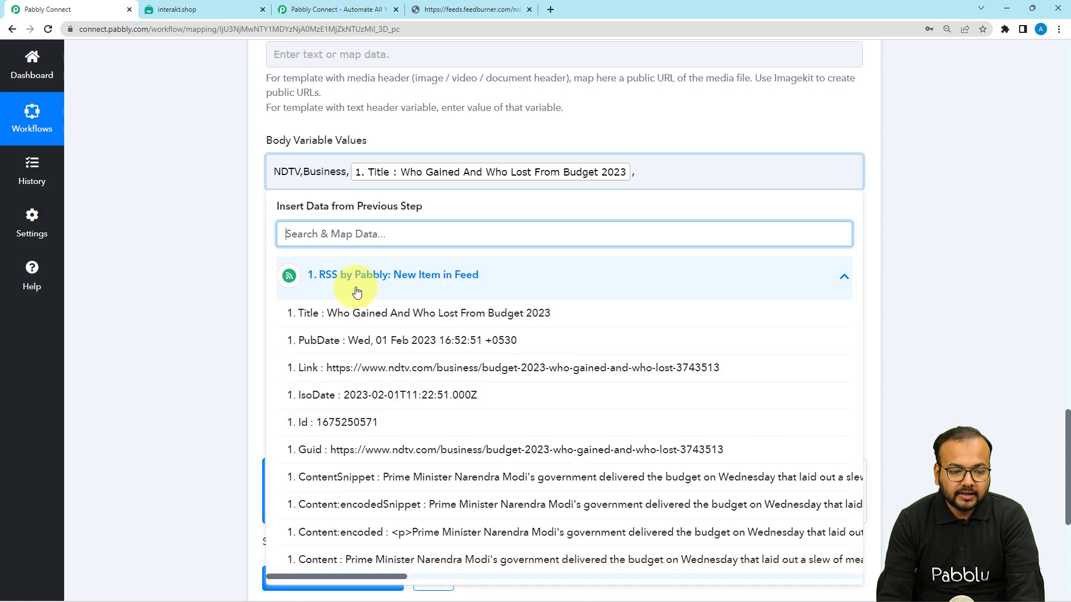
click(352, 374)
click(190, 255)
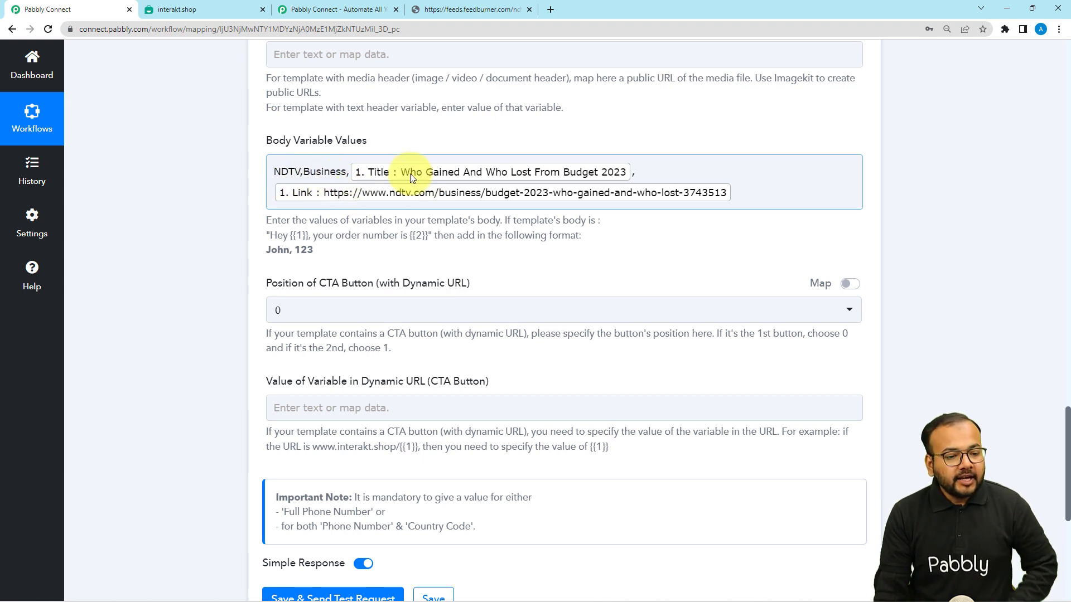
click(191, 213)
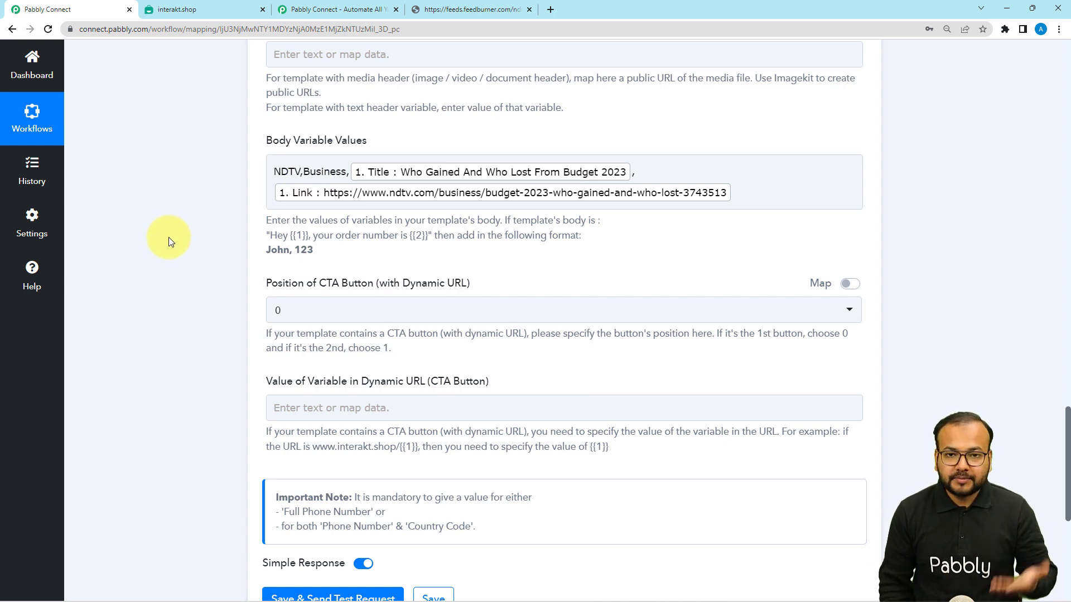
- Compare the CTA button position and dynamic URL fields with the Buttons section of the rss feeds template in Interakt
scroll(168, 236, down, 3)
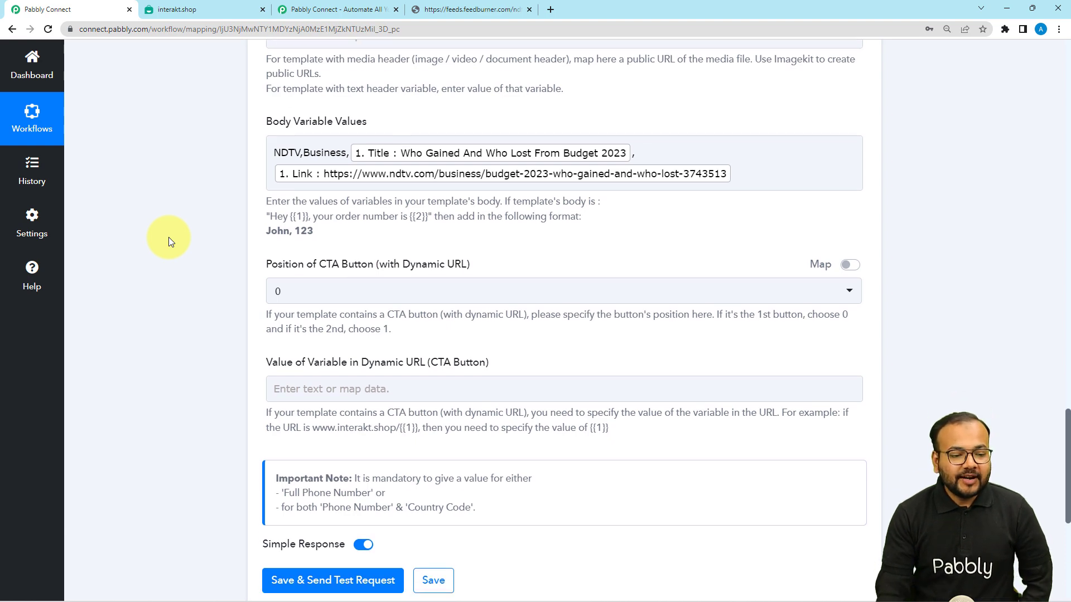
click(274, 143)
click(393, 154)
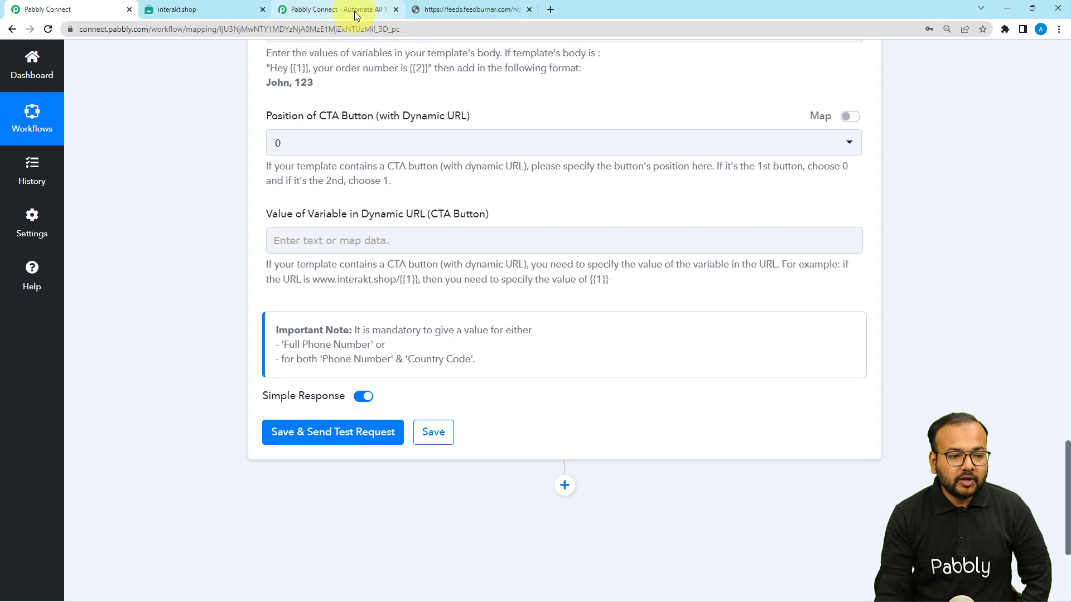
click(243, 9)
scroll(329, 314, down, 3)
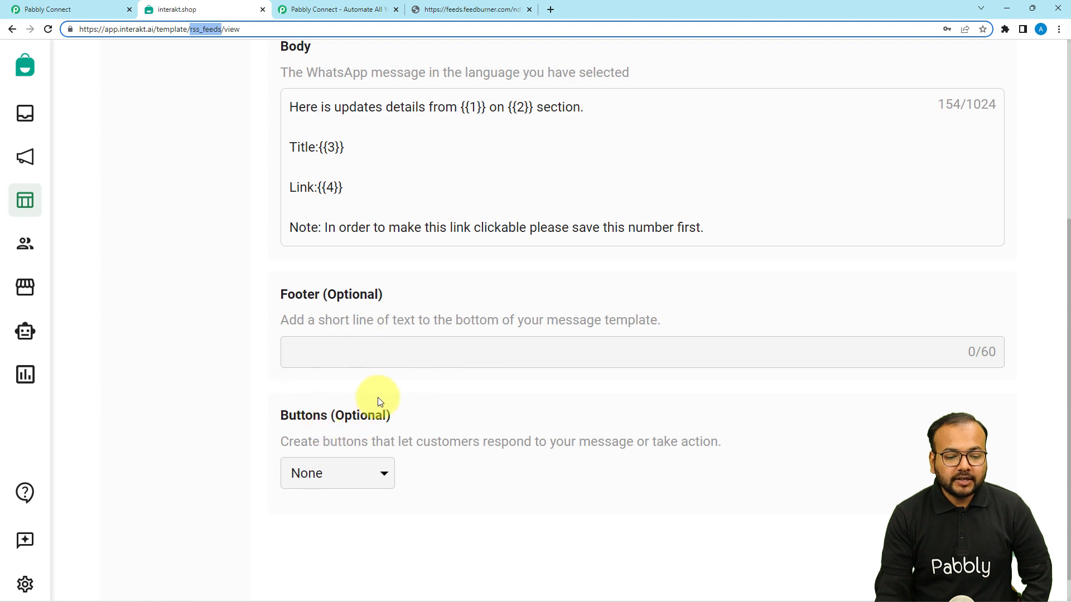
click(77, 12)
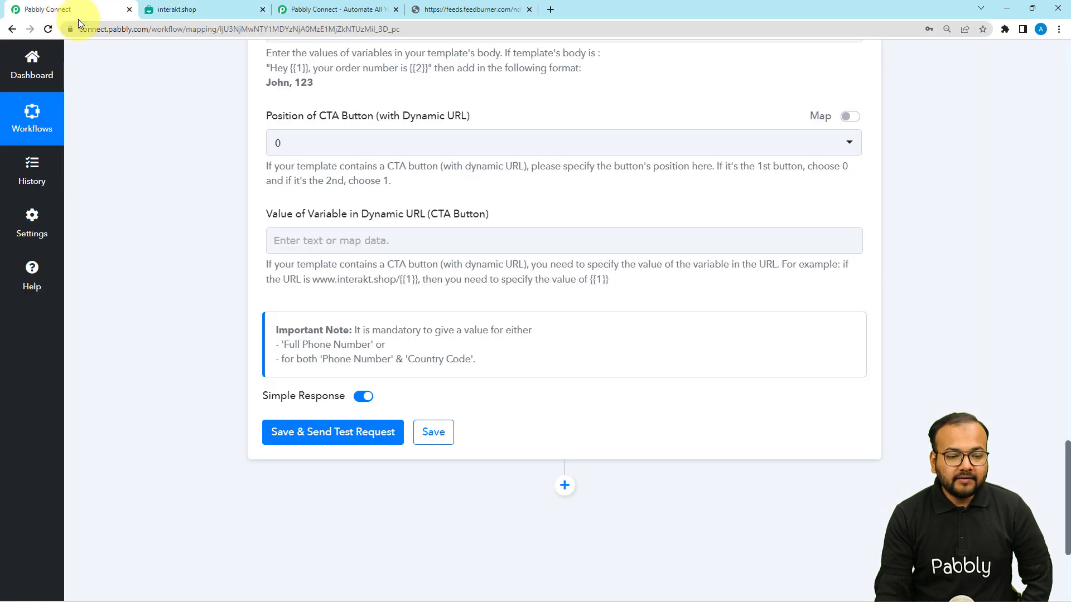
click(376, 141)
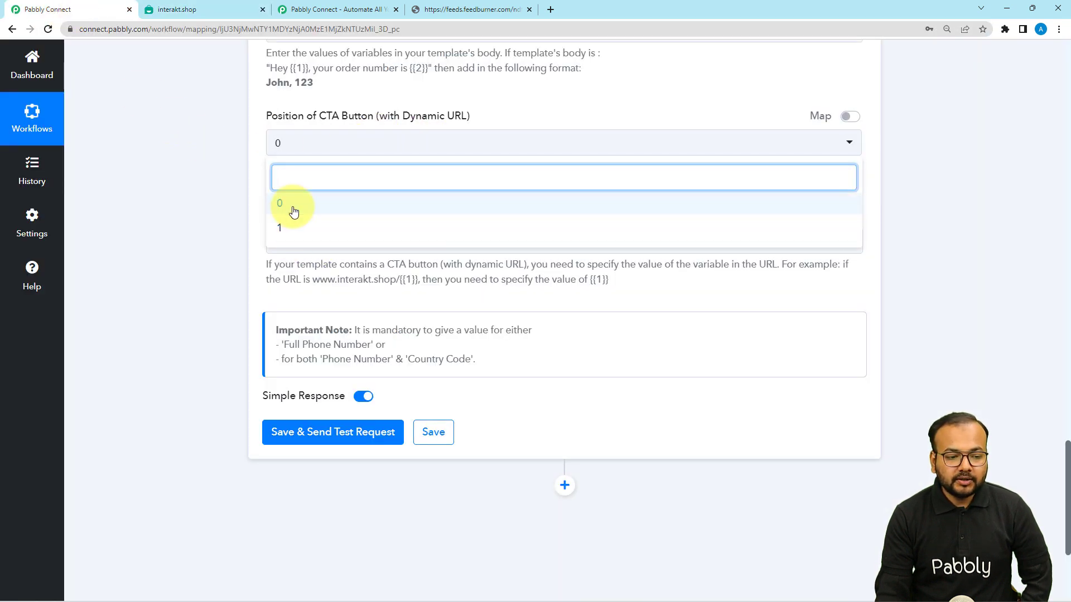
click(217, 229)
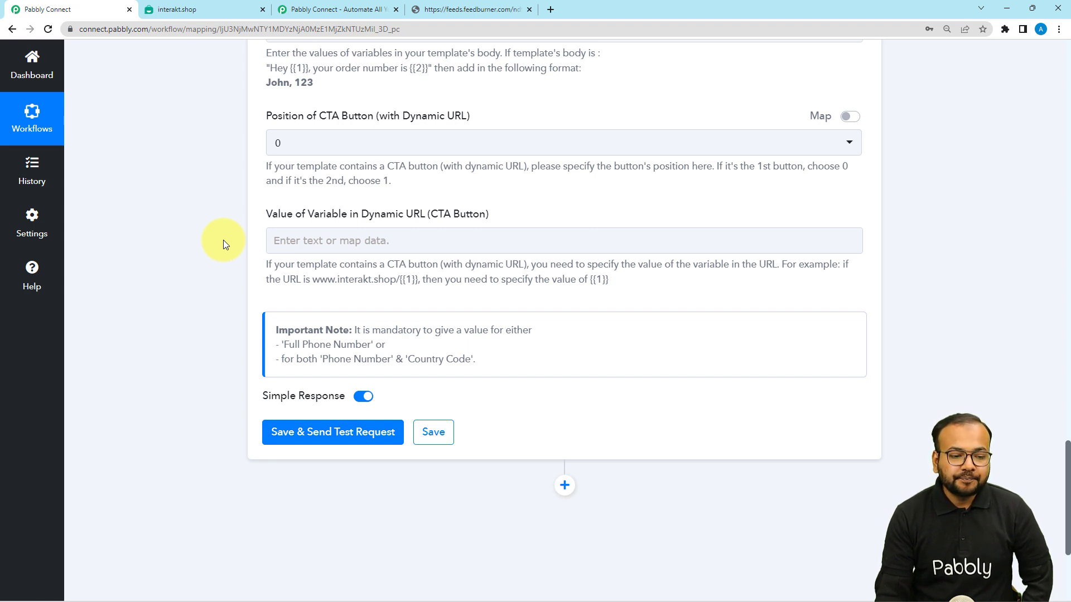
scroll(220, 263, down, 1)
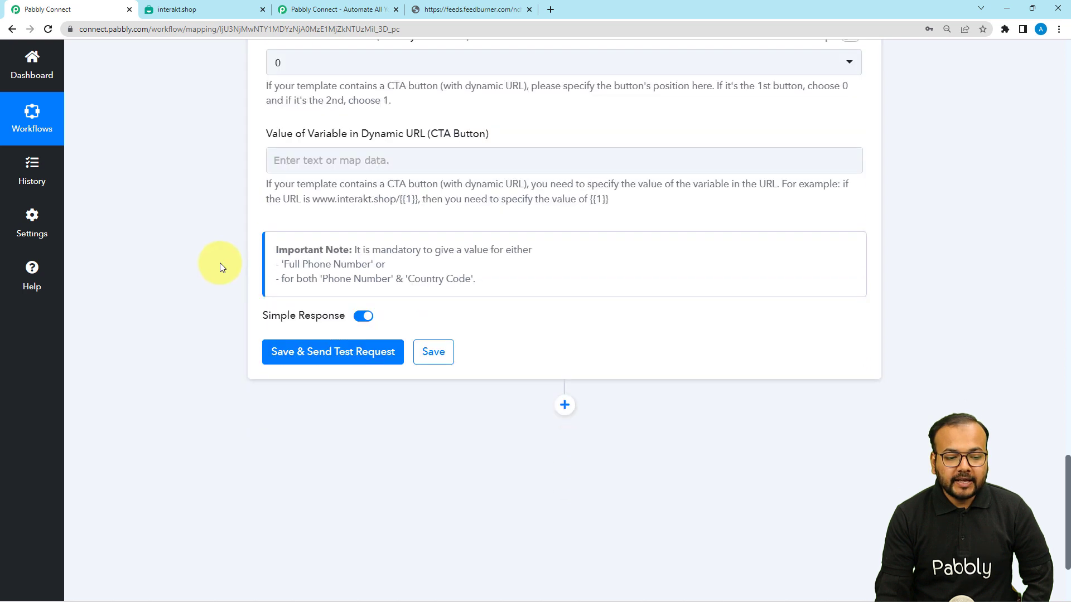
- Review the completed Interakt action fields, save the action with a test request, and collapse the received response
scroll(220, 267, down, 1)
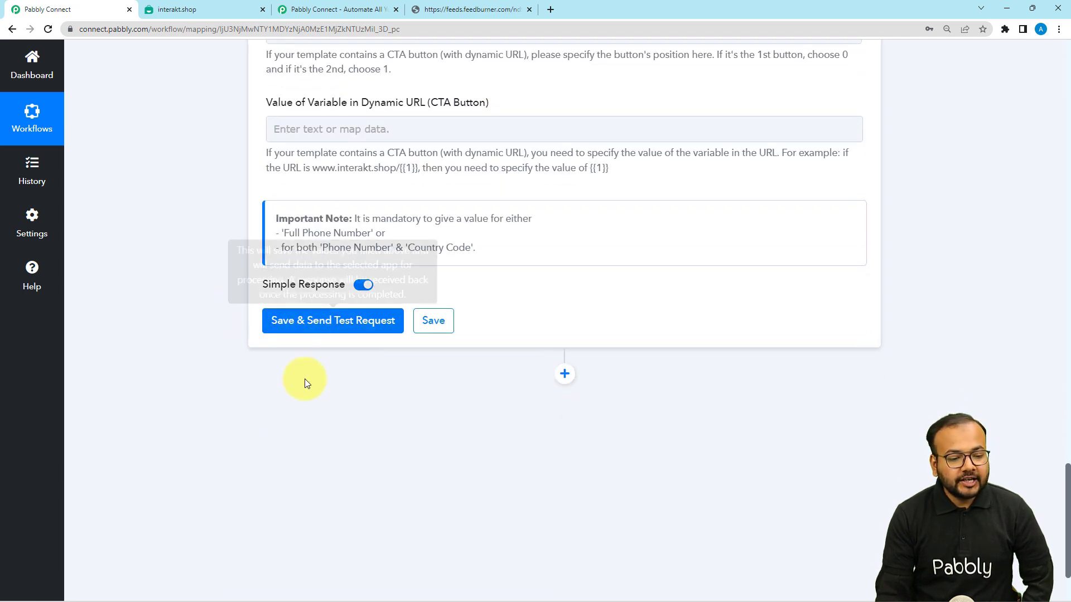
scroll(306, 385, up, 4)
scroll(306, 385, up, 6)
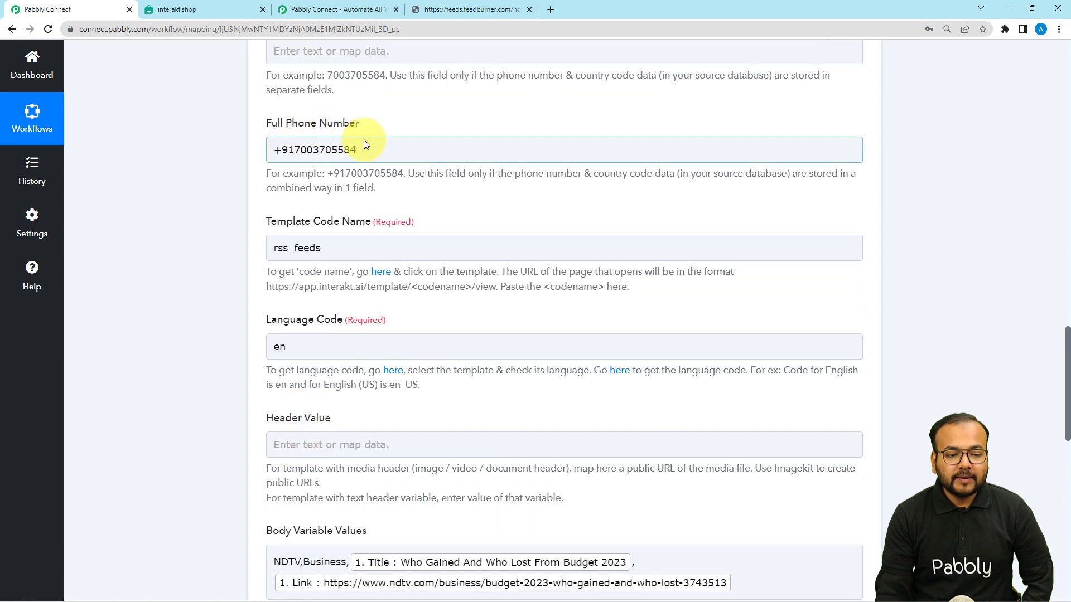
scroll(208, 208, down, 3)
scroll(208, 209, down, 6)
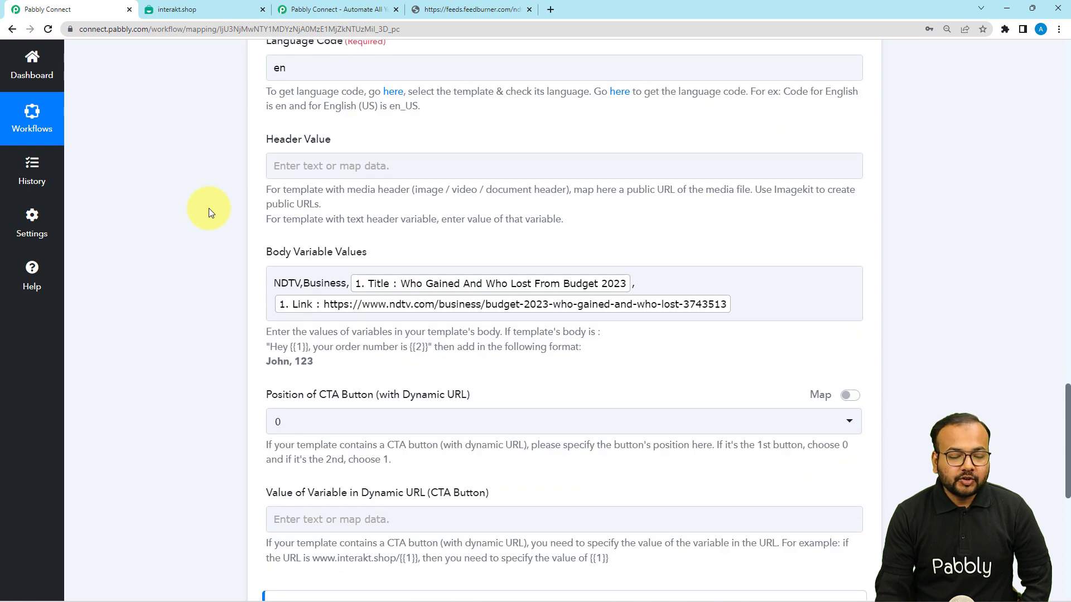
scroll(209, 209, down, 1)
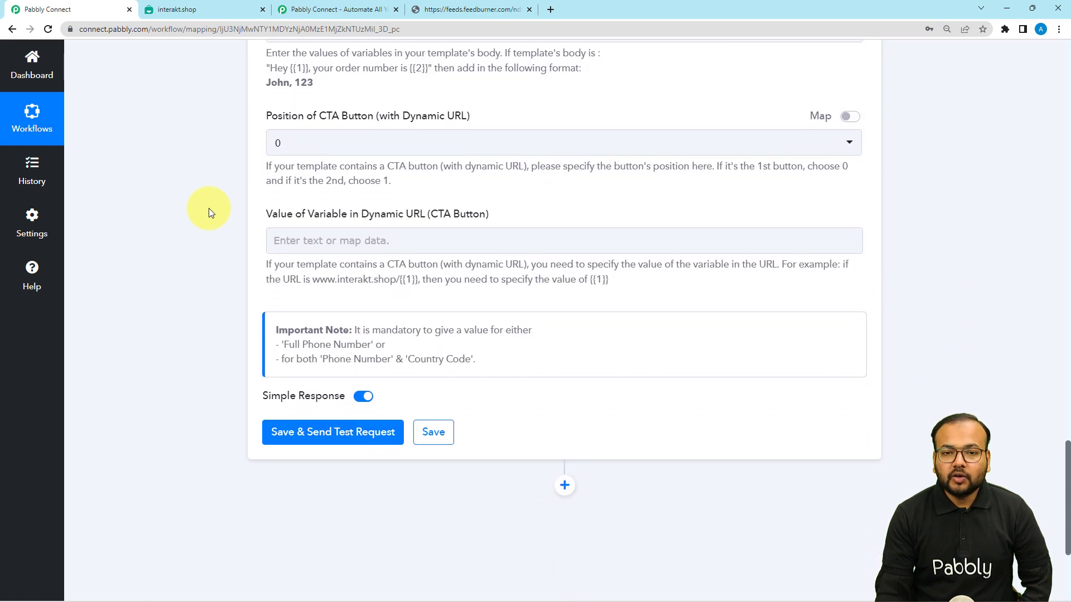
scroll(208, 209, down, 3)
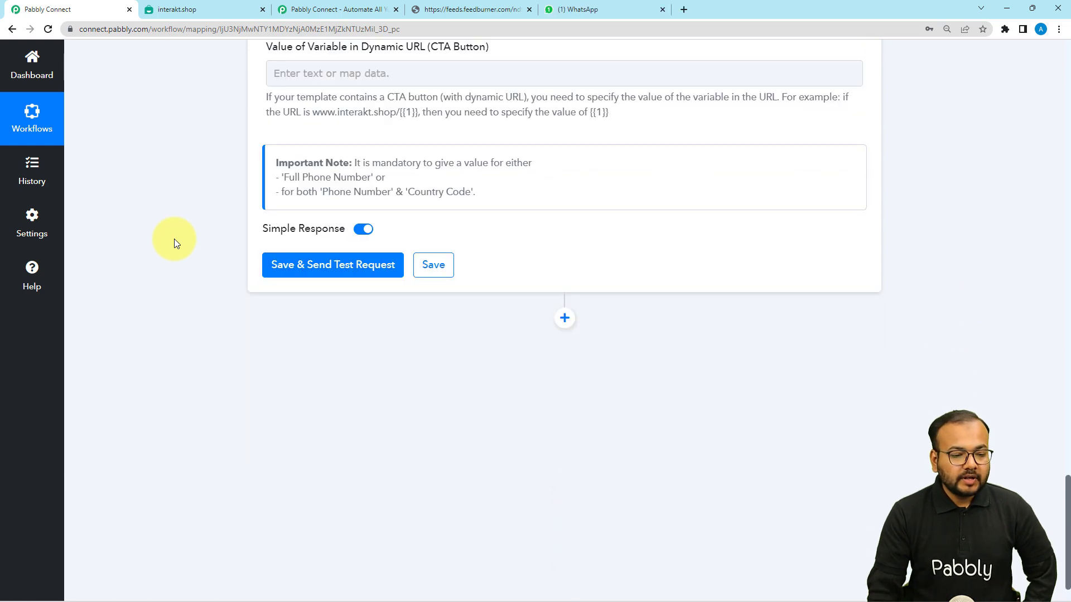
click(290, 277)
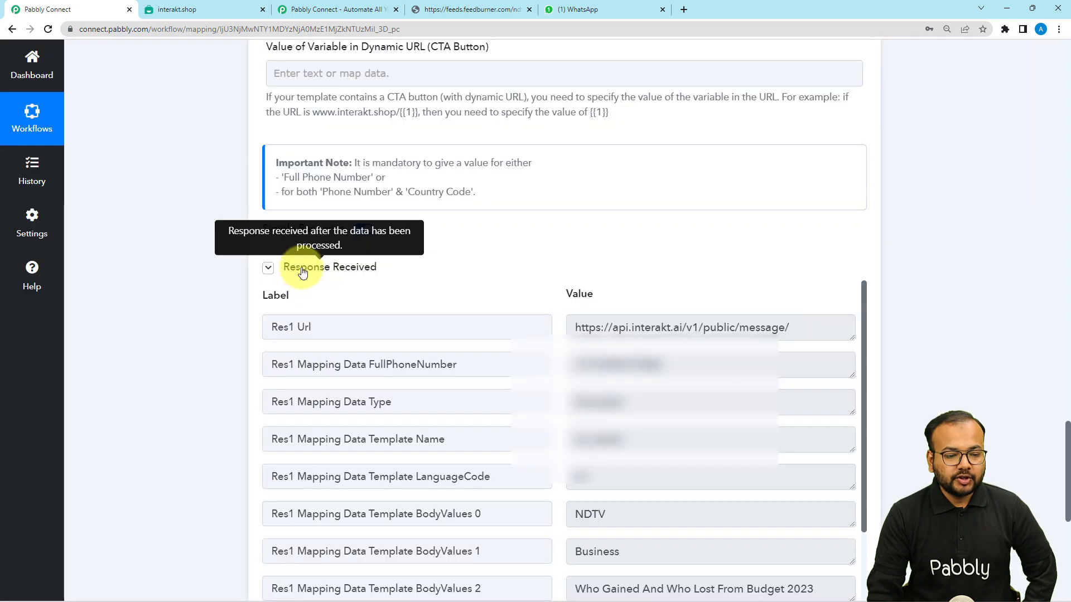
click(302, 269)
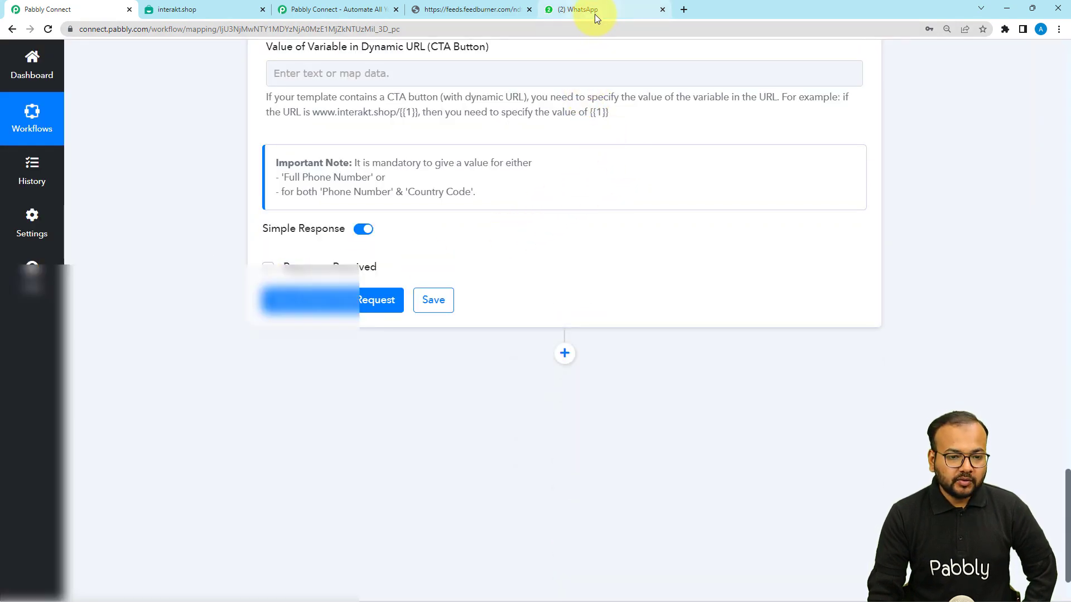
- Switch to WhatsApp Web, check the test message in the Interakt Wp chat, and open its NDTV article link
click(594, 14)
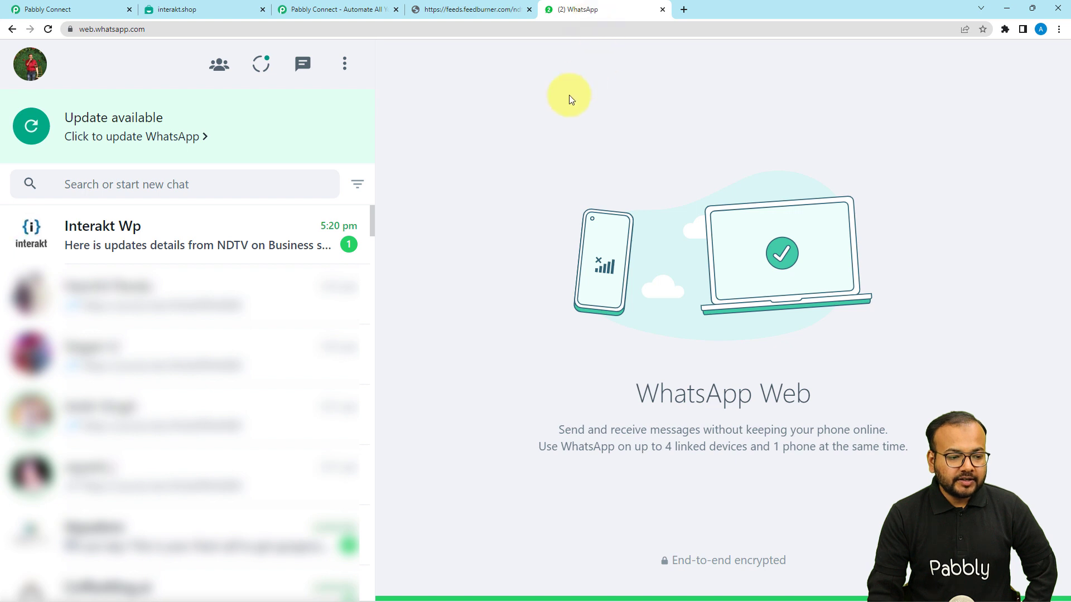
click(121, 246)
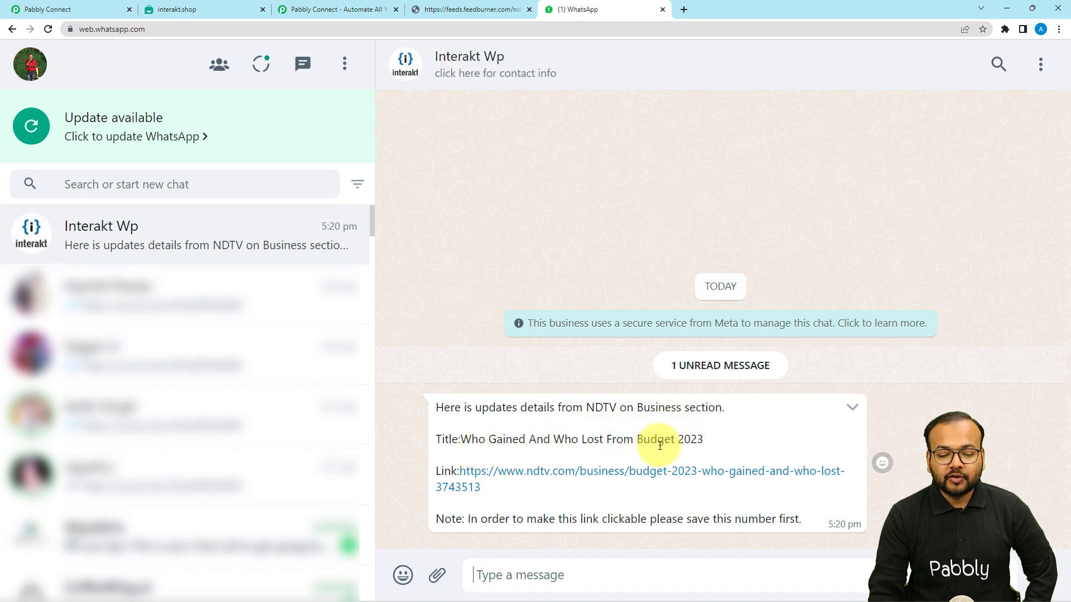
click(560, 475)
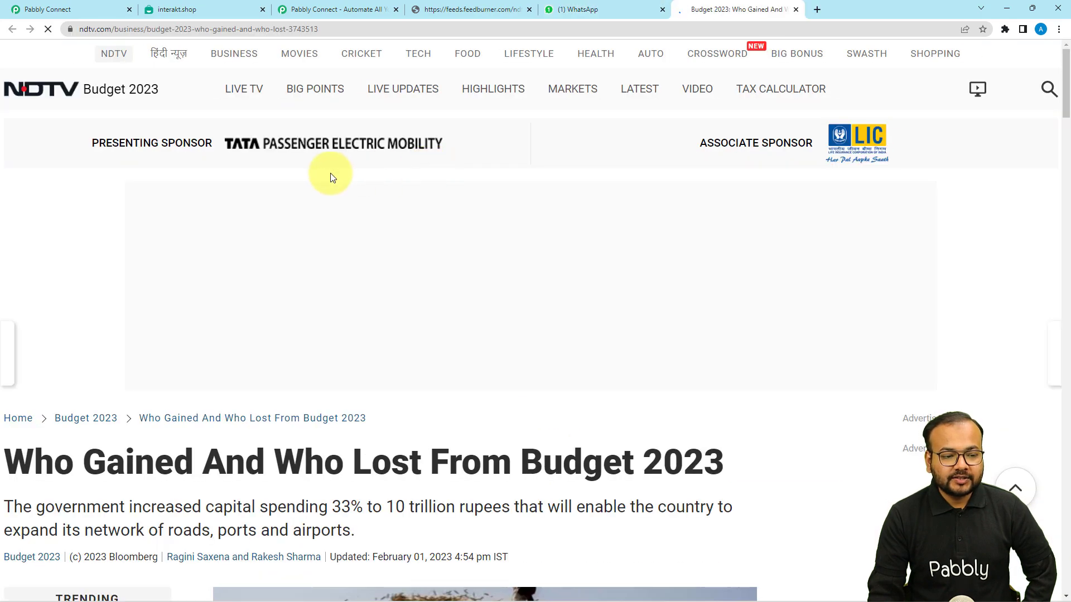
scroll(230, 363, down, 5)
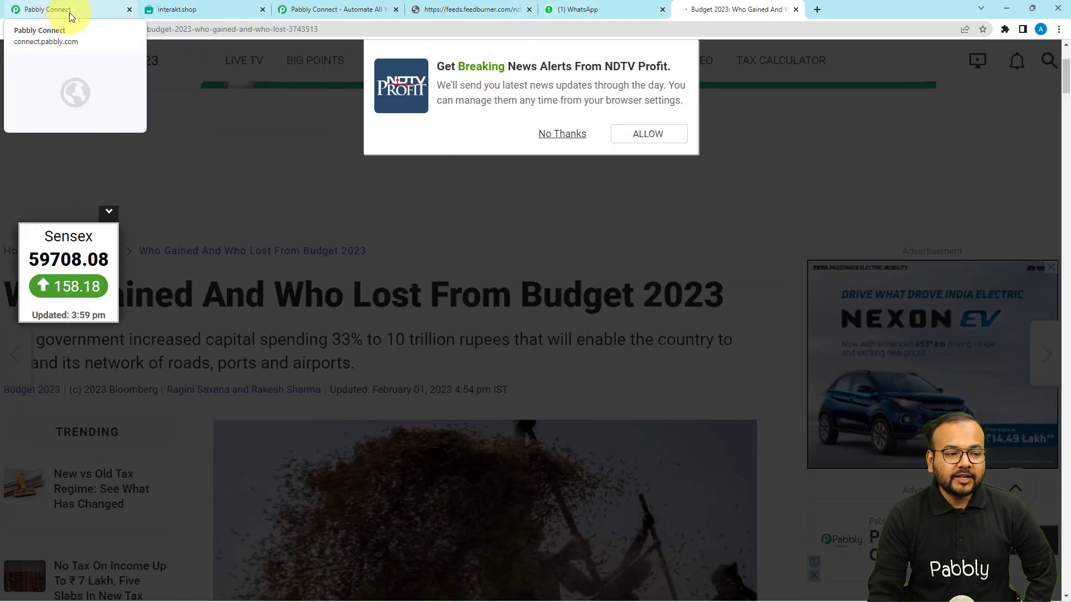
- Return to Pabbly Connect and collapse the RSS by Pabbly trigger and the Interakt action in the workflow
click(75, 9)
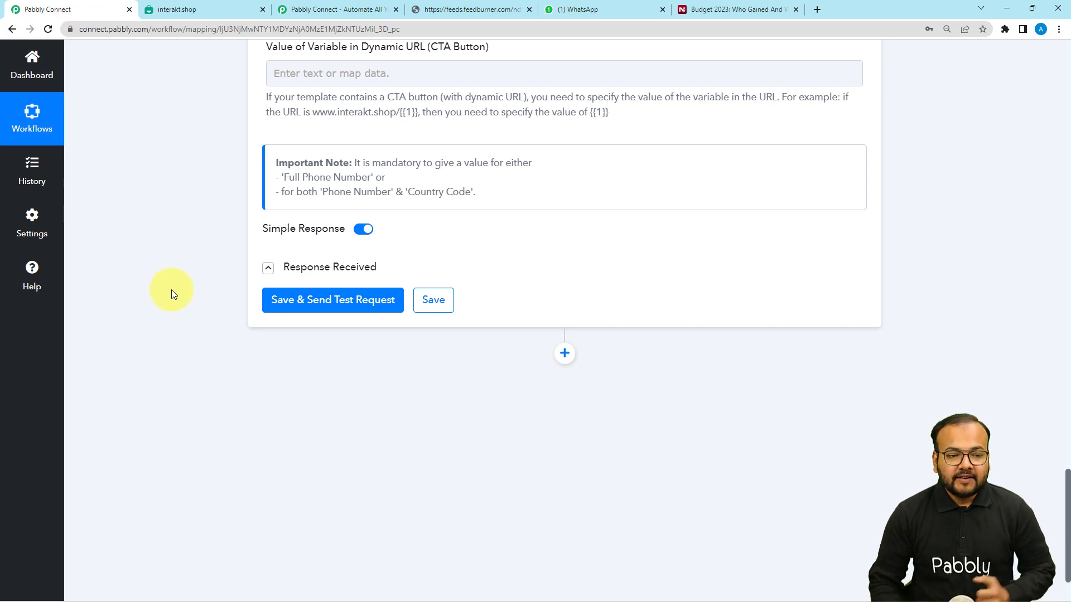
scroll(172, 290, up, 7)
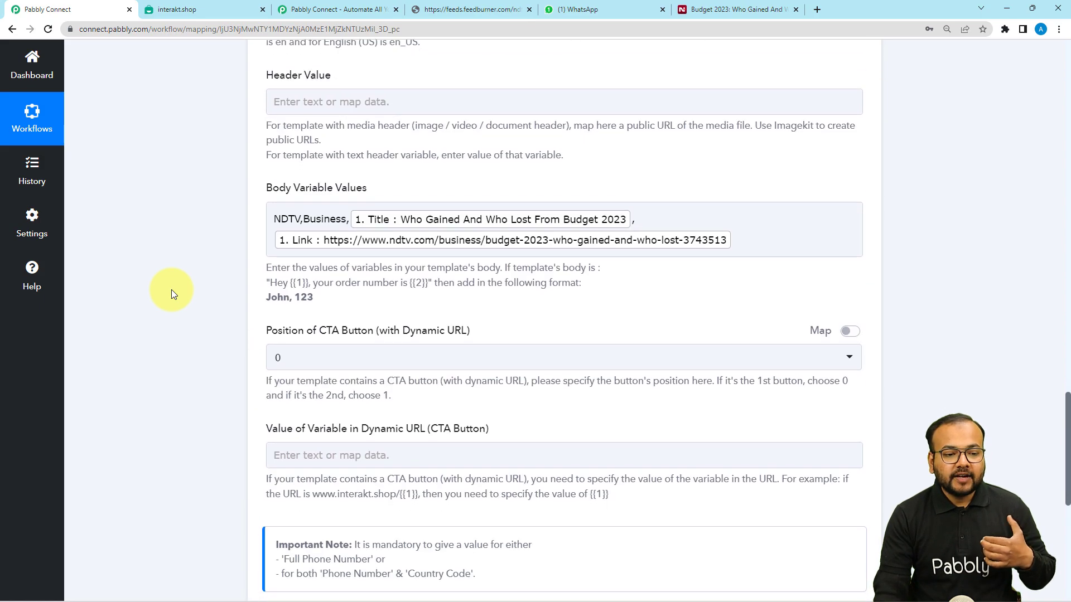
scroll(172, 290, up, 20)
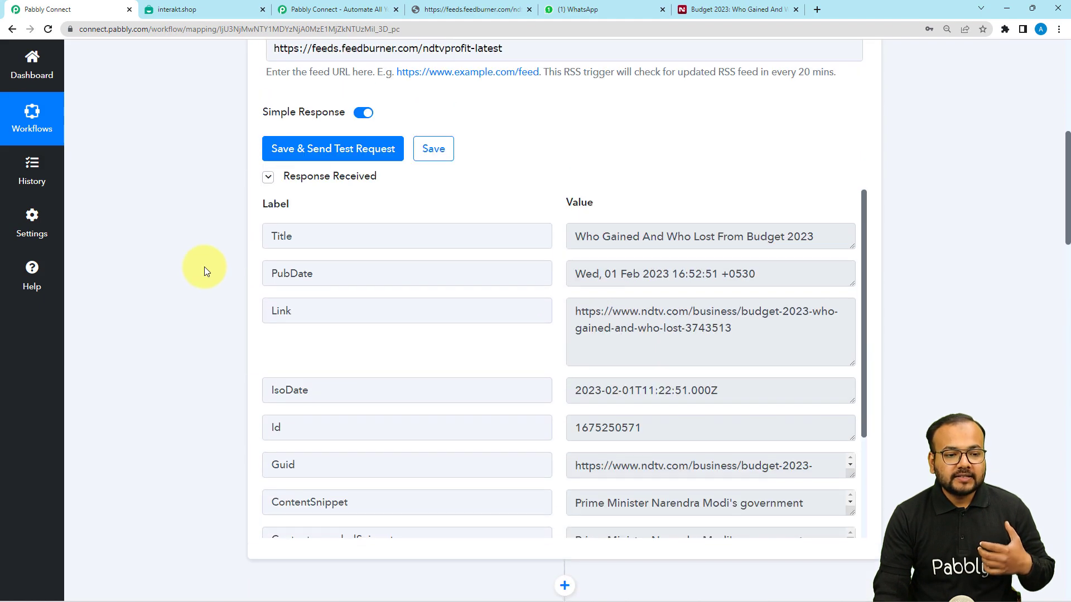
scroll(480, 160, up, 8)
click(484, 168)
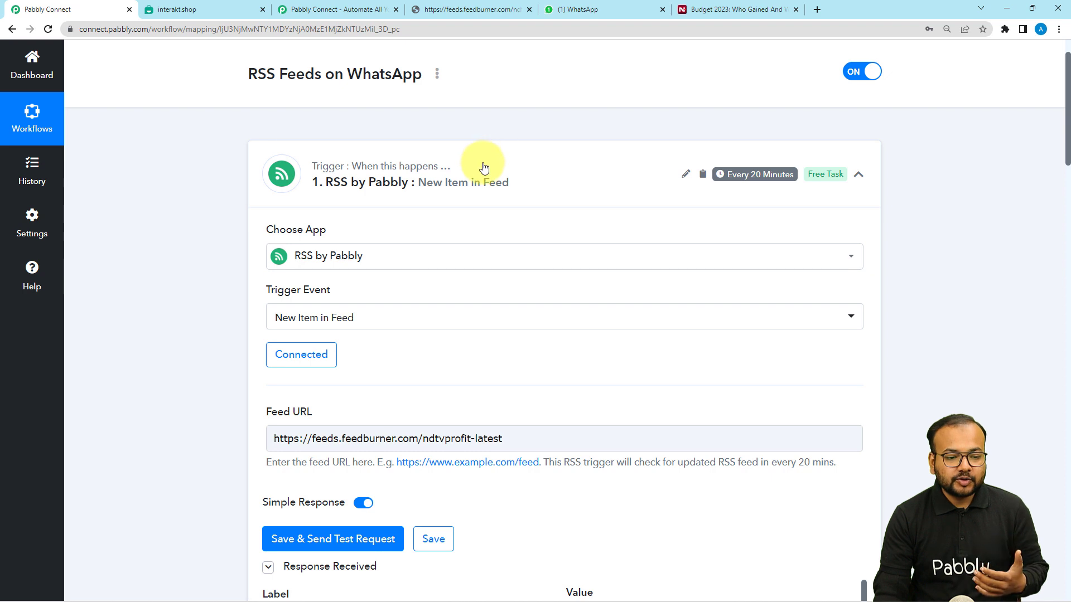
click(444, 323)
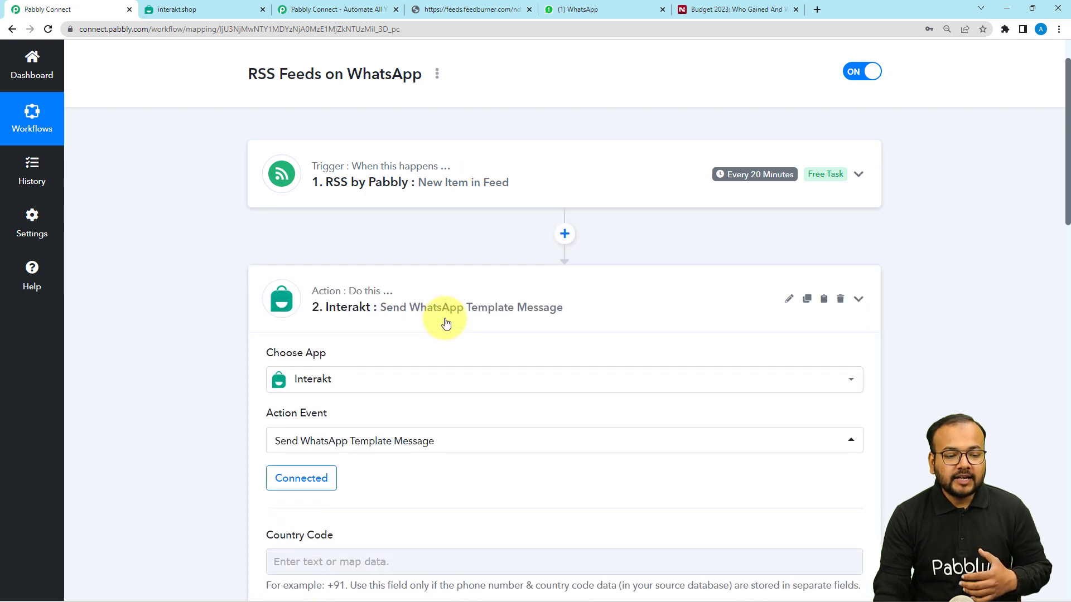